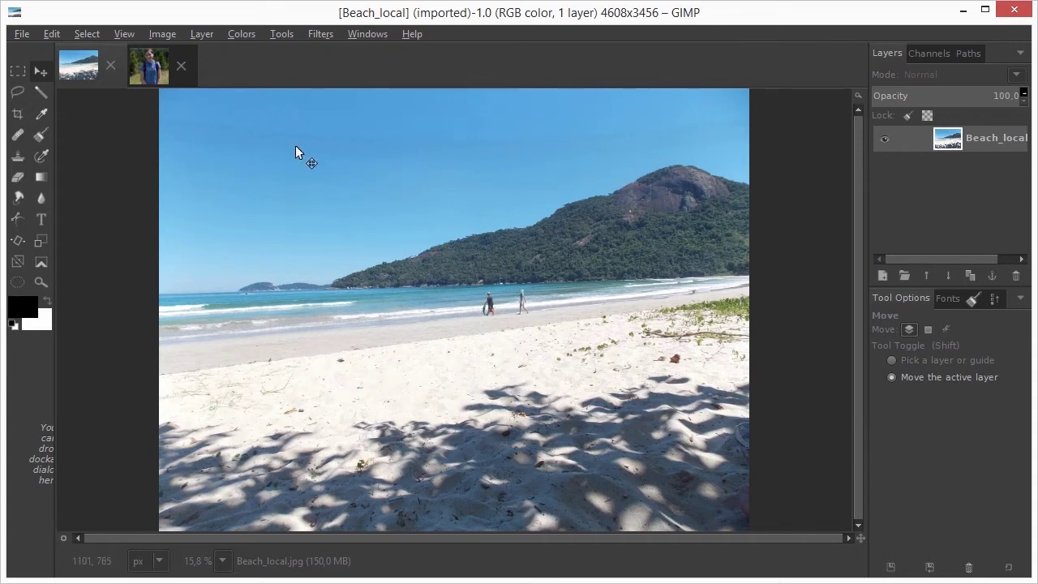
Run the Google Nik Collection filter on the beach photo with Viveza 2 and a new layer from visible
left_click(316, 33)
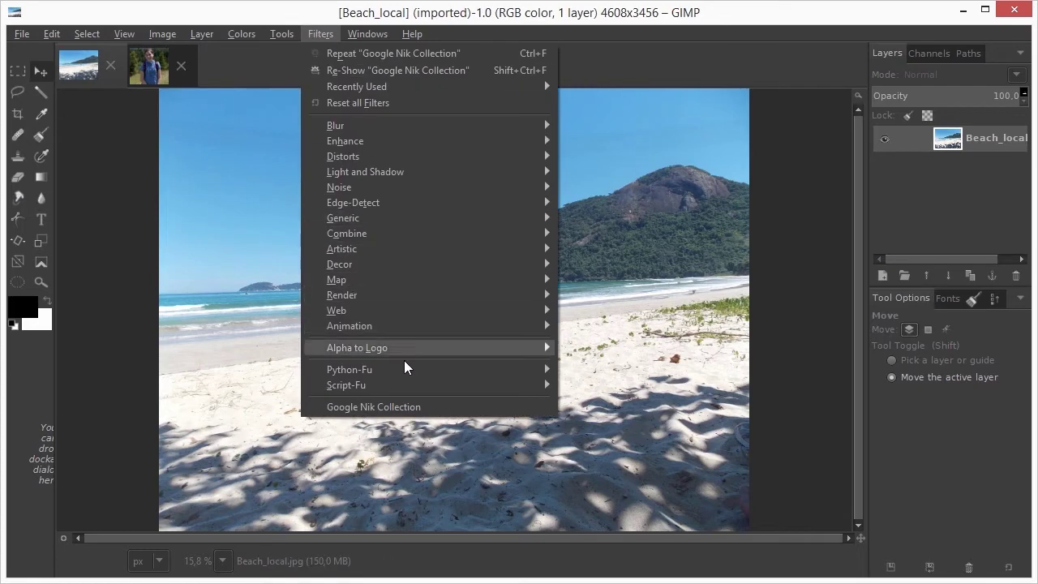
left_click(407, 406)
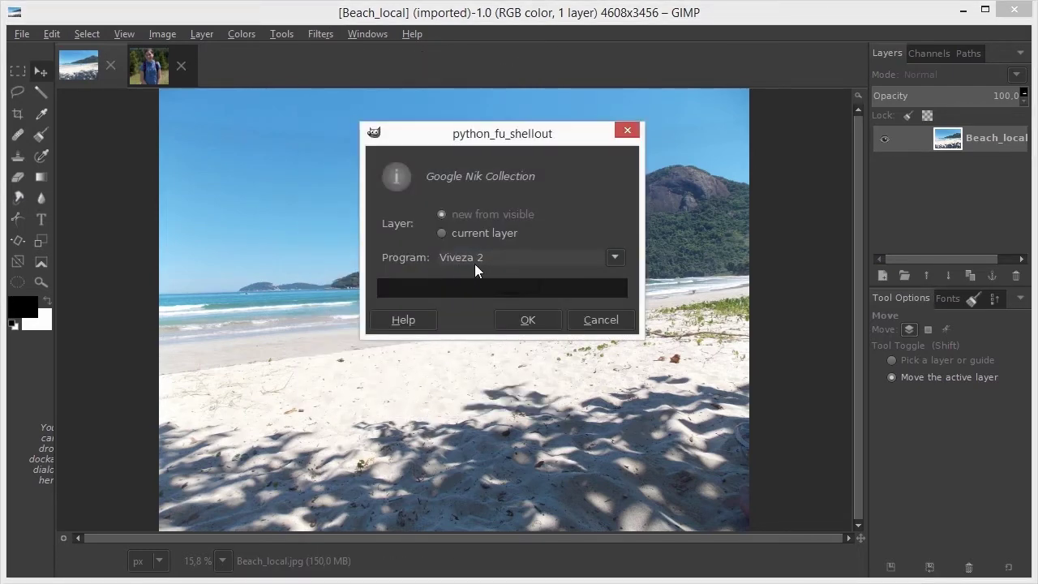
left_click(528, 319)
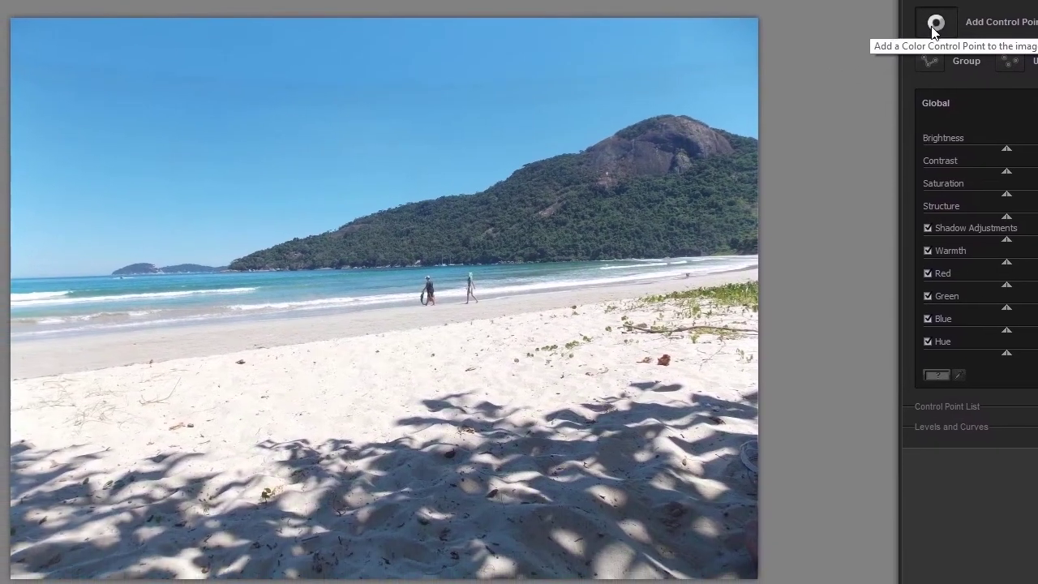
Add a control point on the sunlit sand with a size of 60% and a structure of 100%
left_click(935, 25)
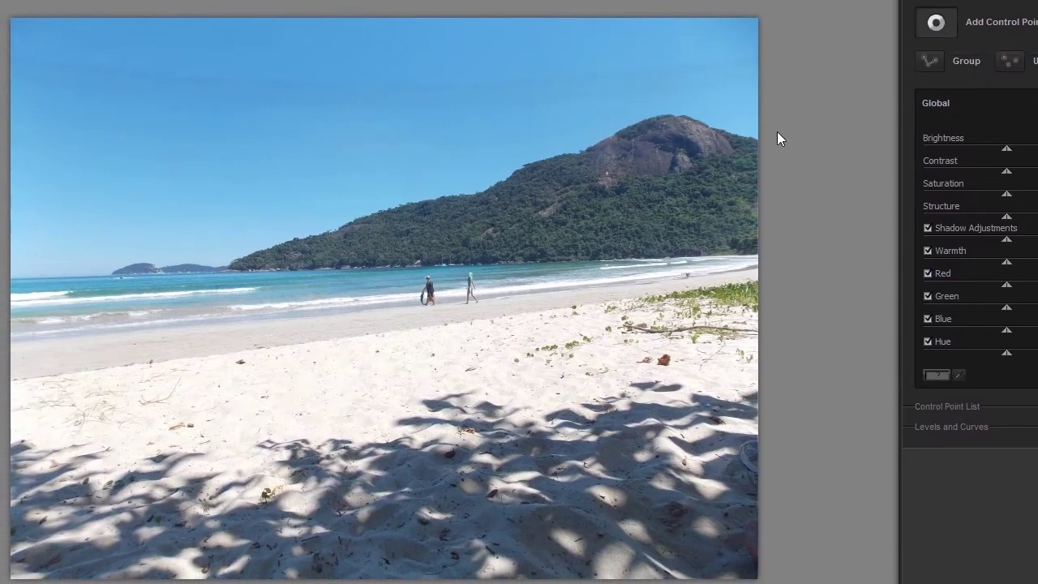
left_click(384, 365)
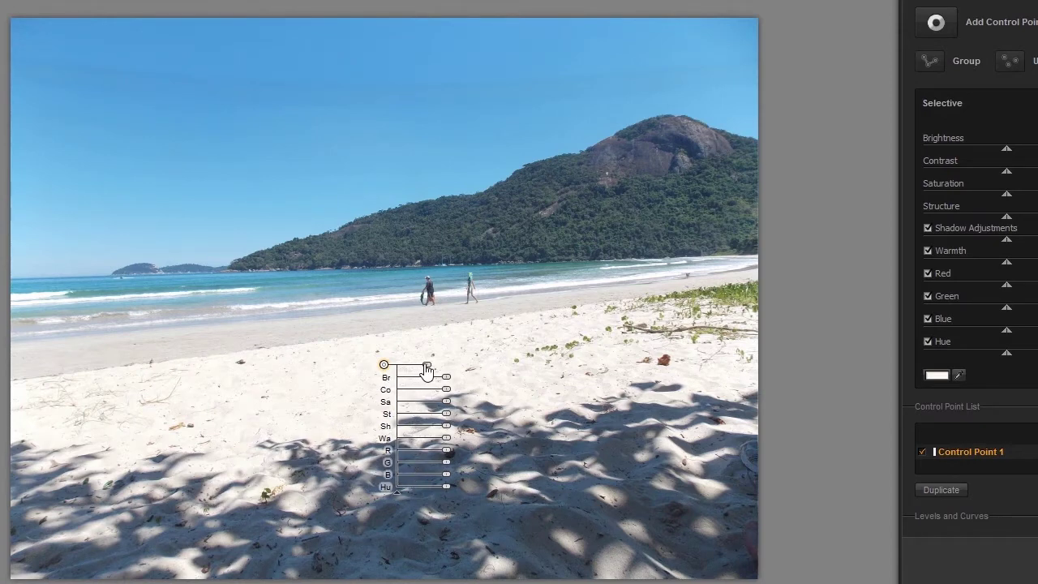
left_click_drag(424, 370, 452, 375)
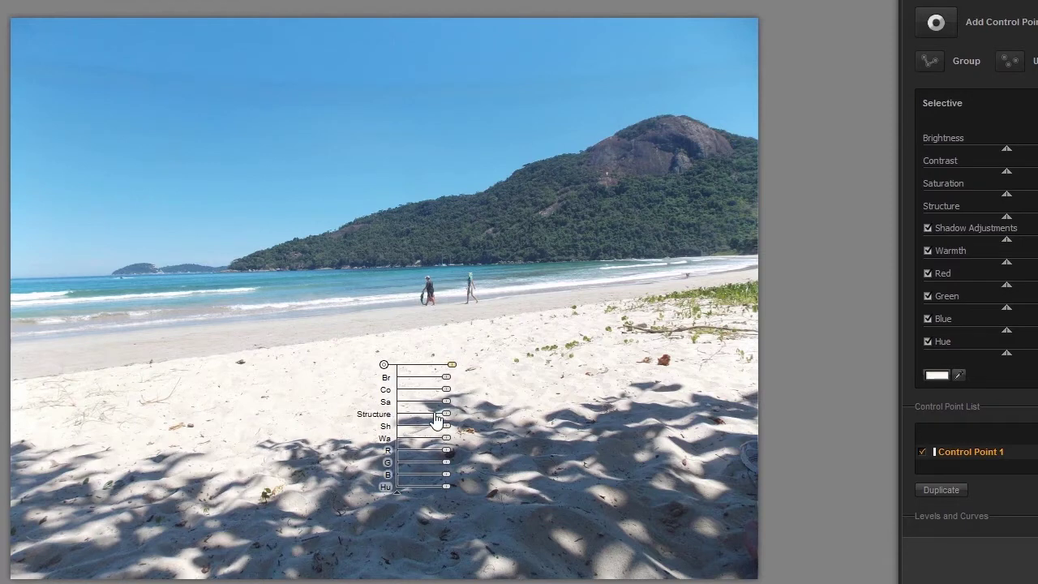
left_click_drag(446, 415, 483, 416)
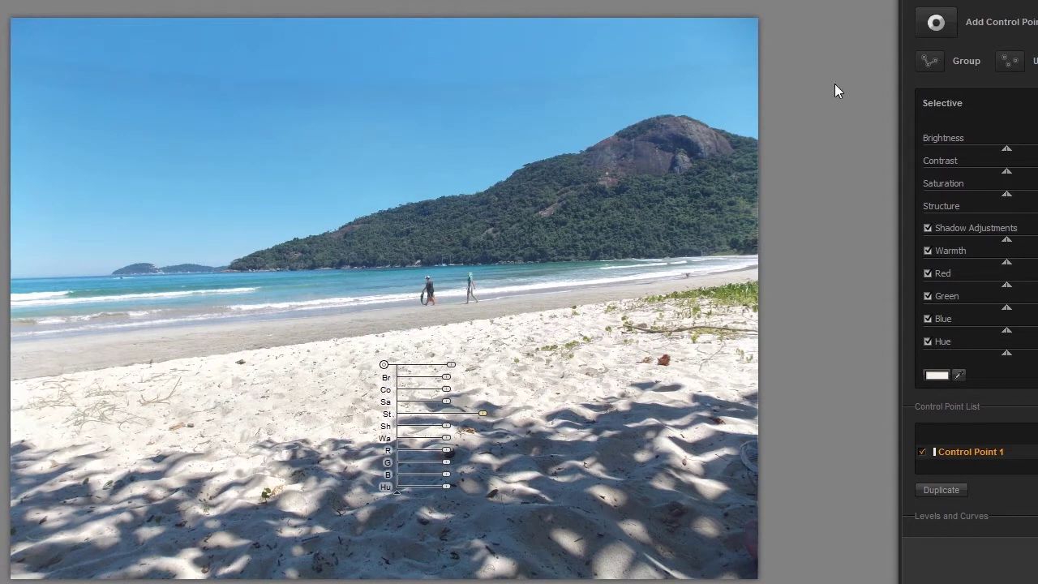
Add a control point in the sky with a brightness of 57% and a size of 66%
left_click(943, 26)
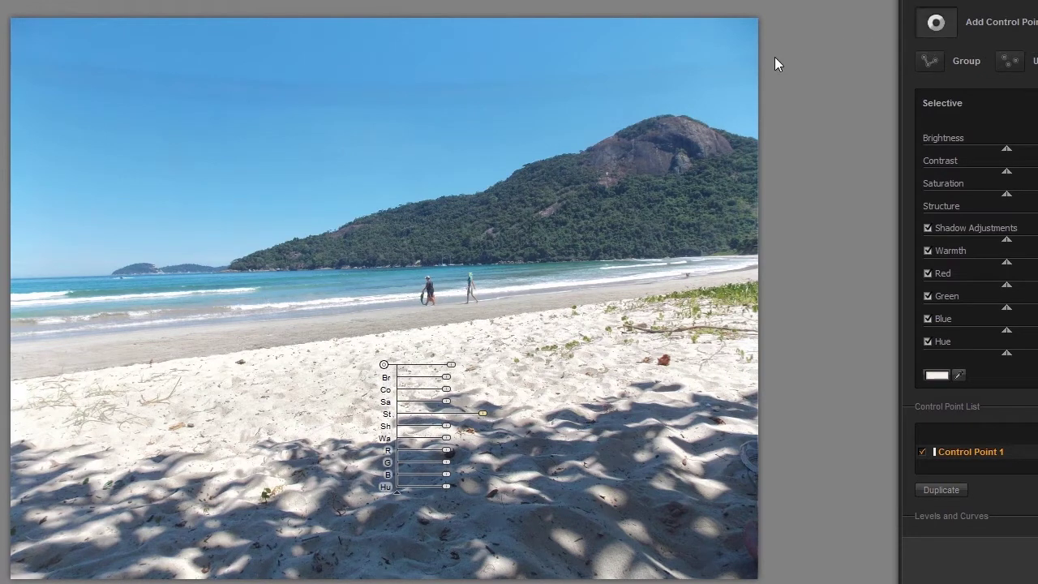
left_click(373, 124)
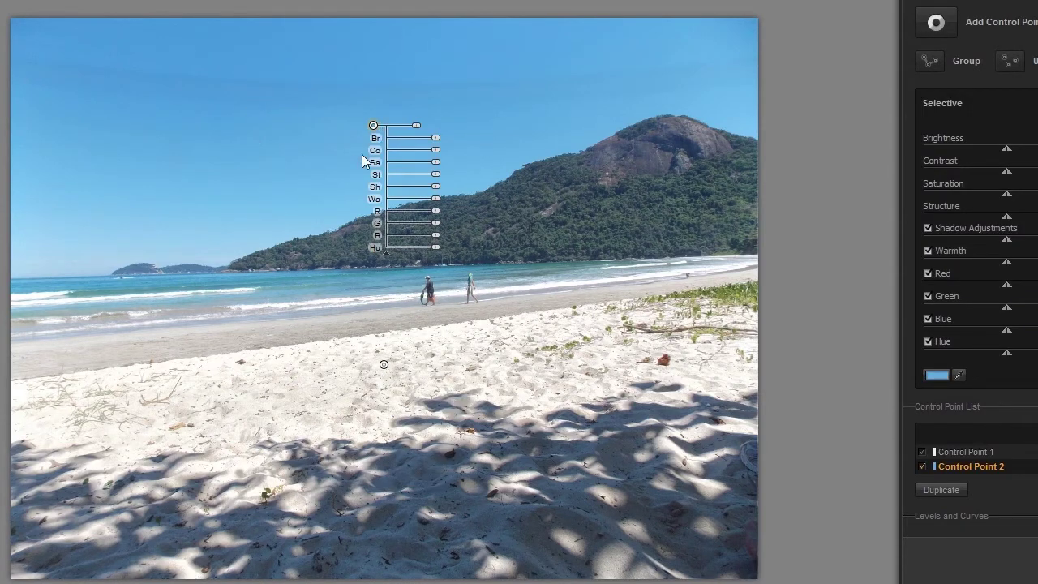
left_click_drag(435, 140, 458, 144)
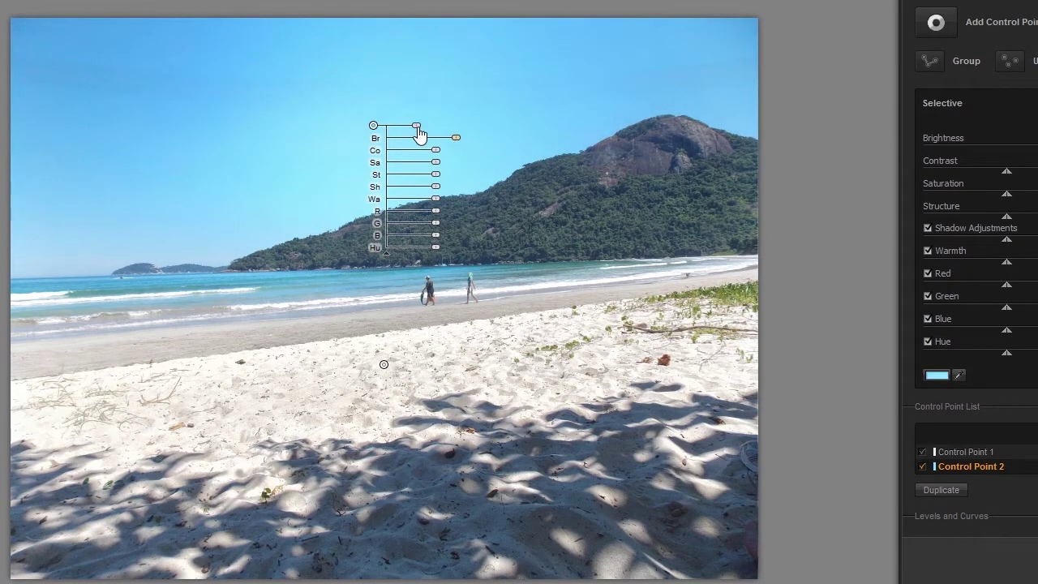
left_click_drag(419, 133, 448, 133)
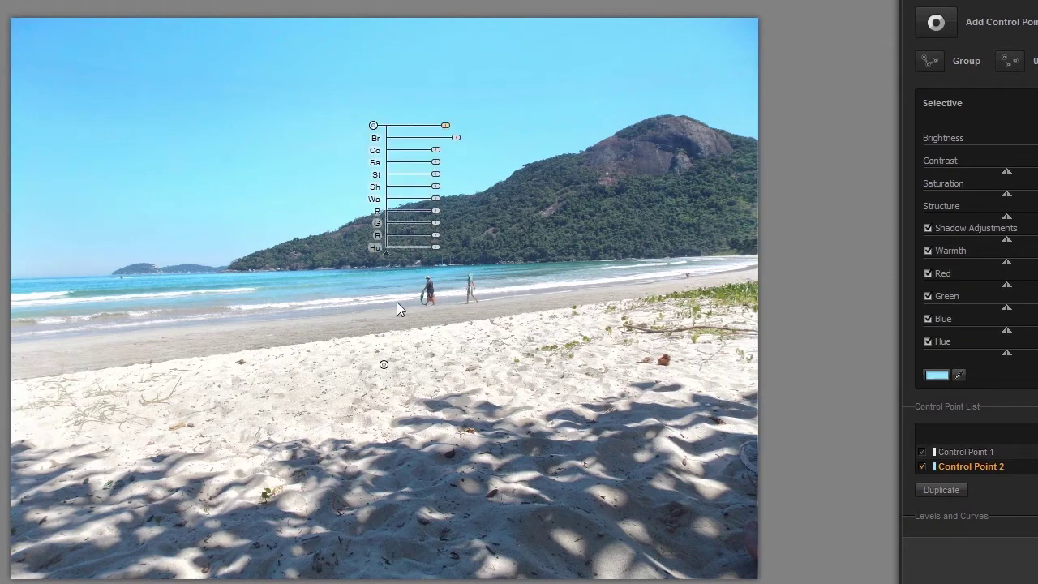
Compare the settings of the sand and sky control points by selecting each one on the image and in the list
left_click(384, 365)
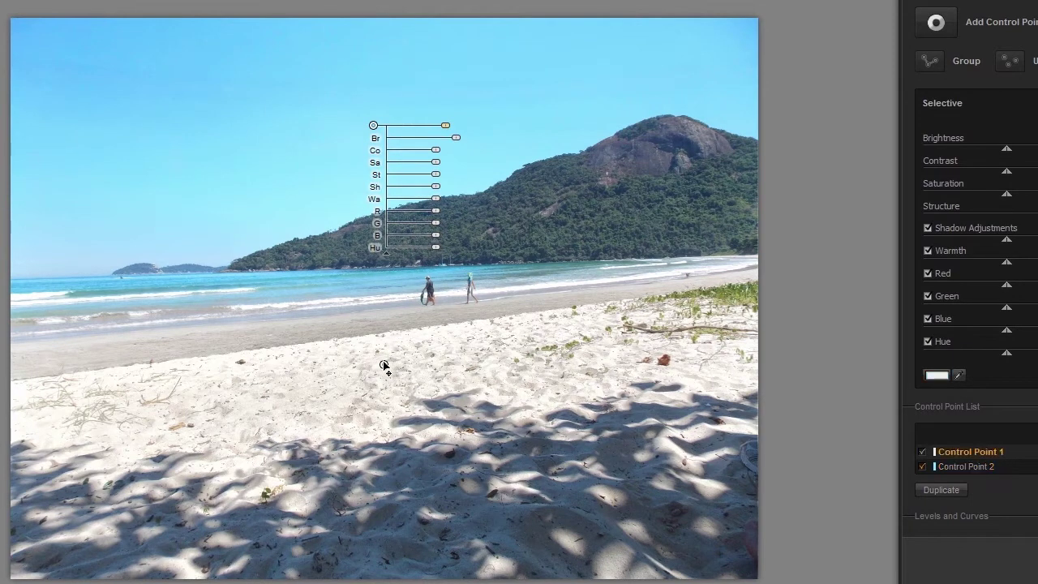
left_click(372, 126)
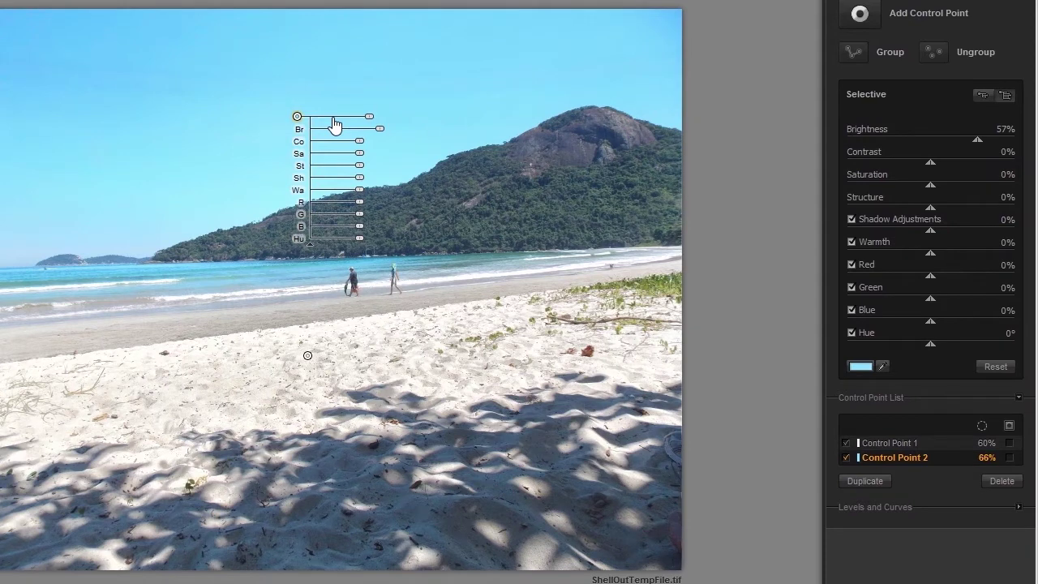
left_click(1019, 398)
left_click(1018, 399)
left_click(932, 442)
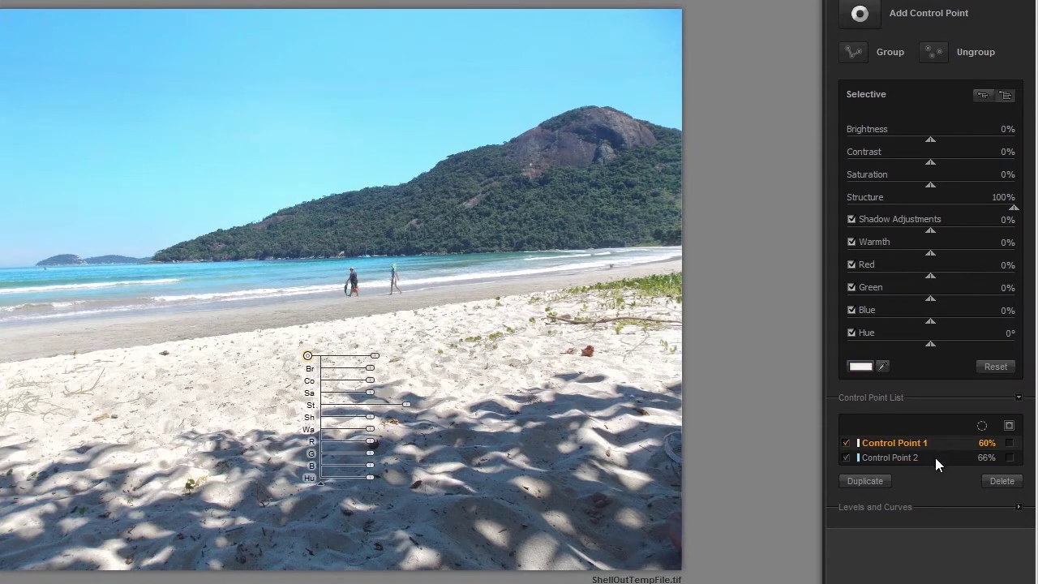
left_click(936, 457)
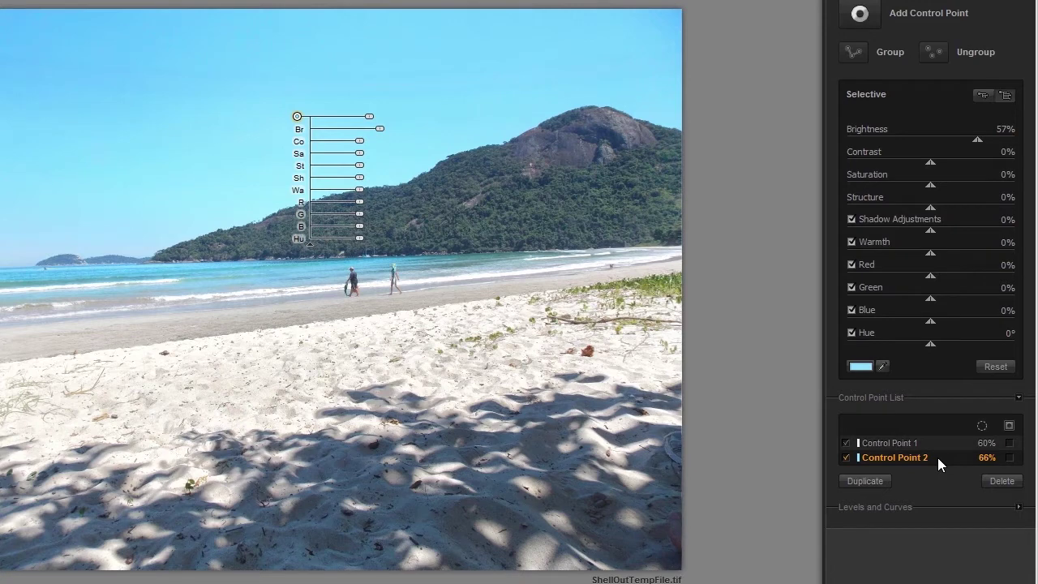
Examine the selection masks of Control Point 1 and Control Point 2 in turn, hiding each one again
left_click(1010, 444)
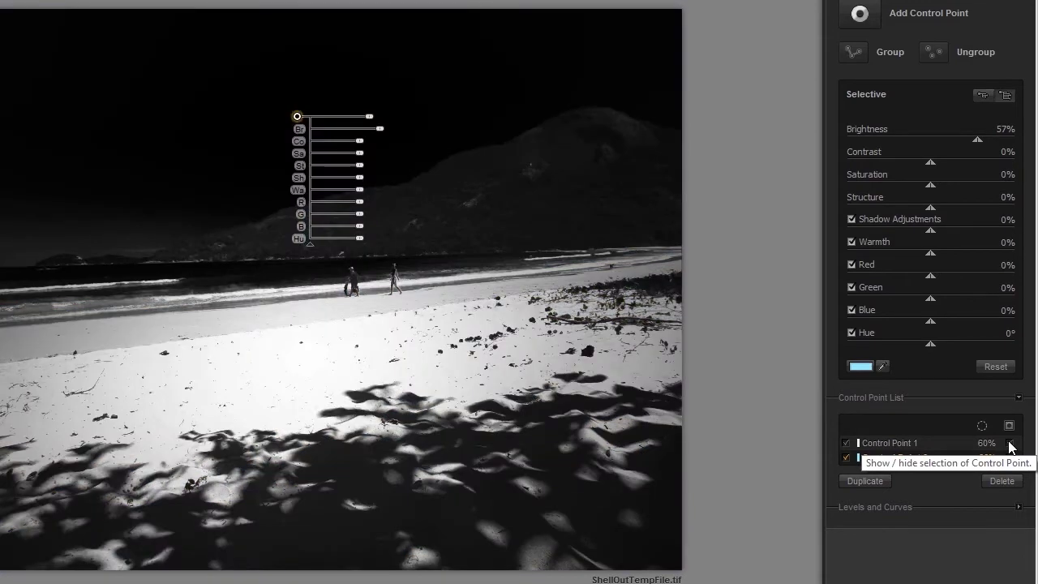
left_click(1009, 444)
left_click(1010, 448)
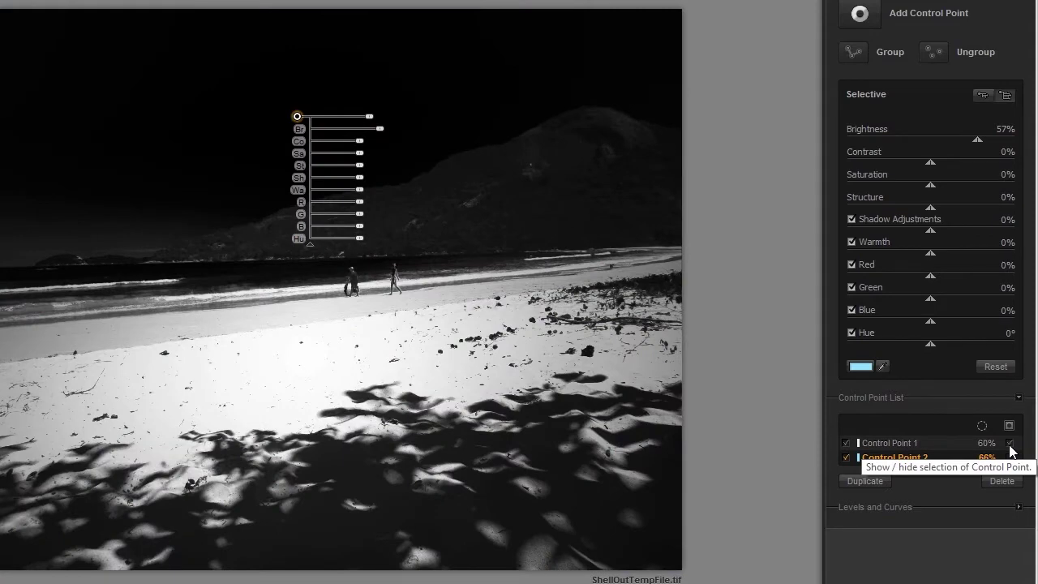
left_click(1009, 446)
left_click(1010, 459)
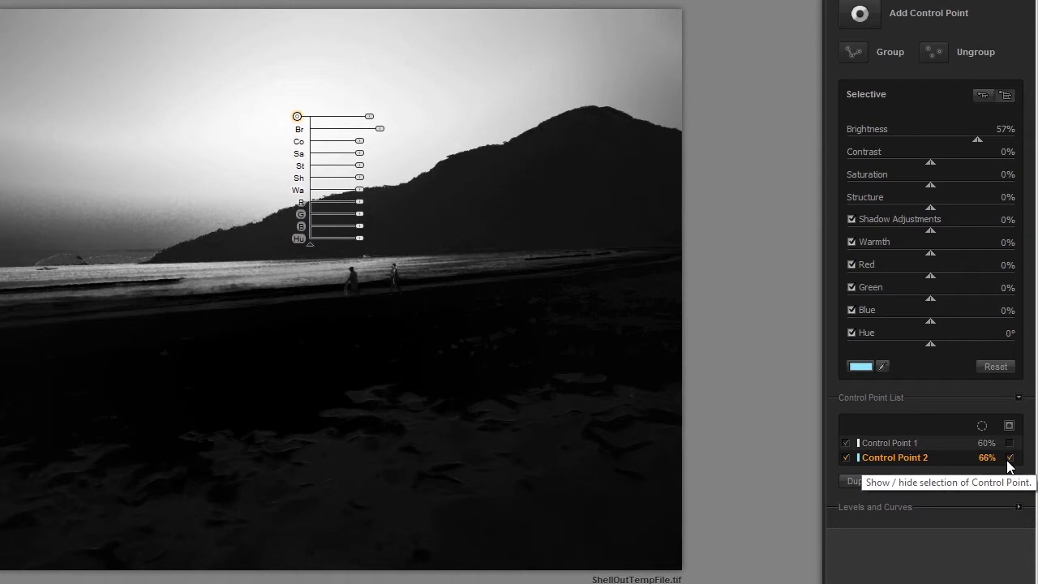
left_click(1009, 459)
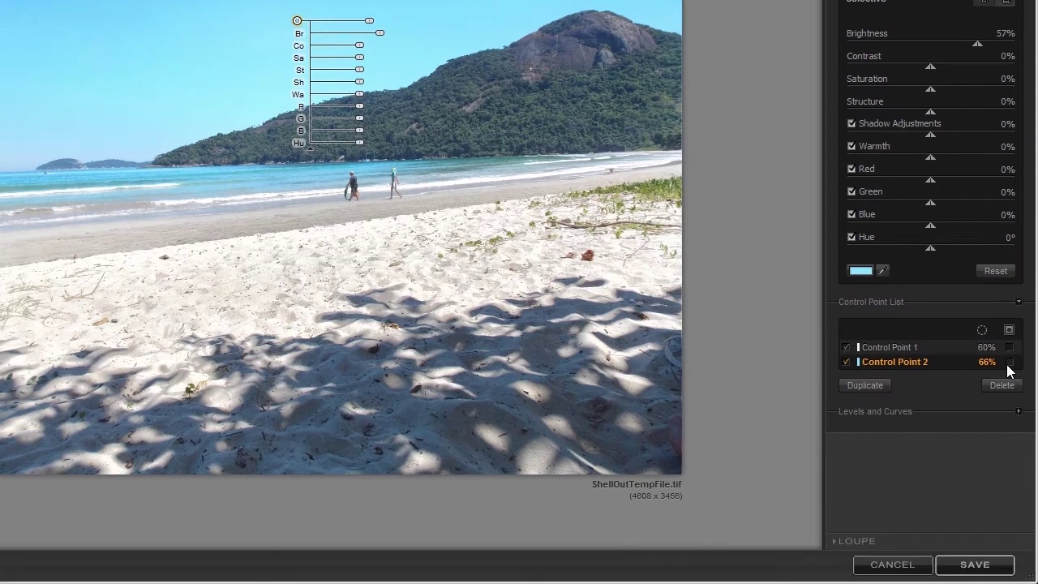
Save the Viveza result back to GIMP and add a white (full opacity) layer mask to the Visible layer
left_click(972, 566)
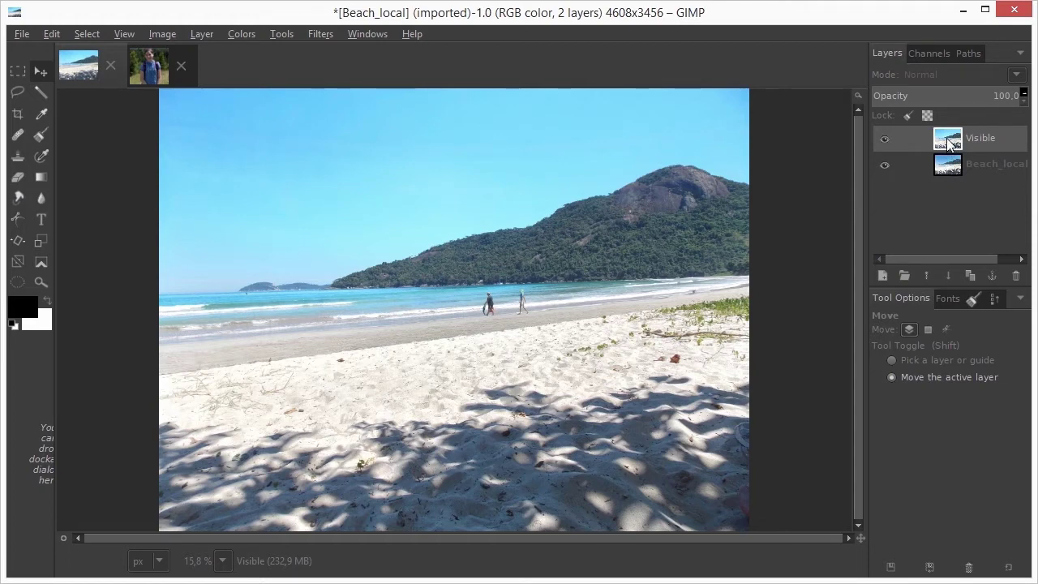
right_click(948, 143)
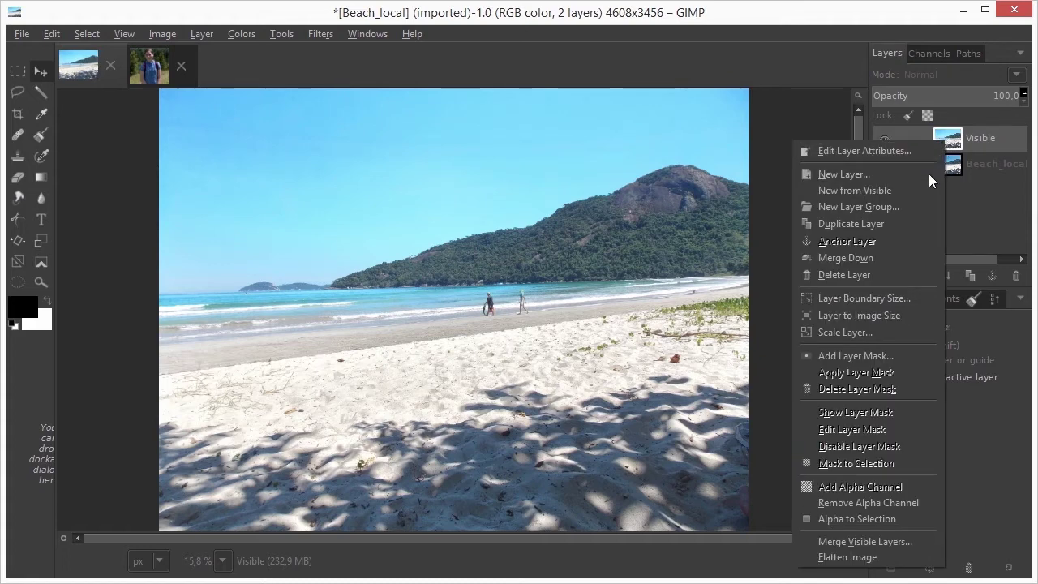
left_click(909, 355)
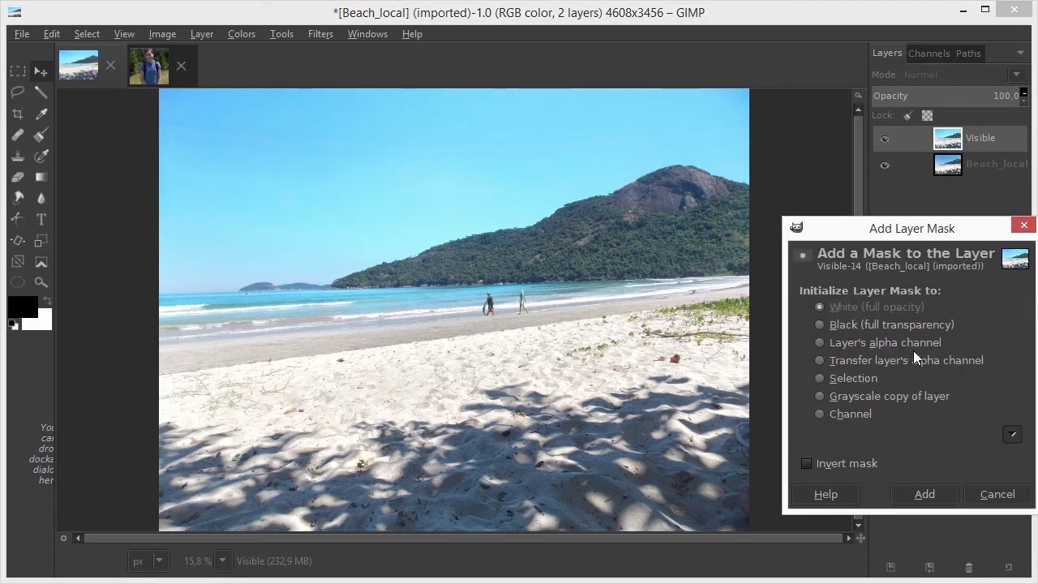
left_click(929, 493)
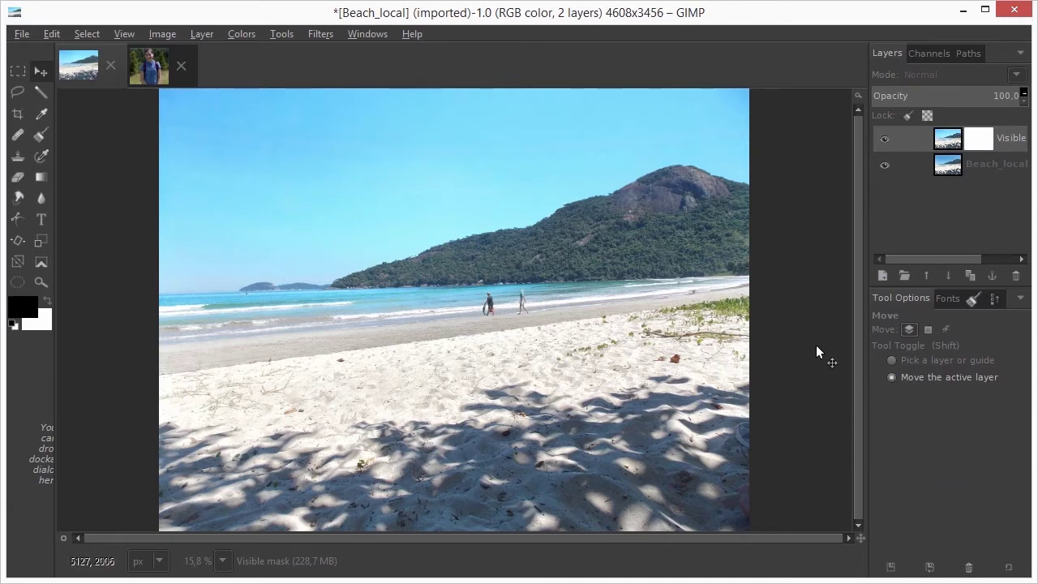
Paint a black zigzag on the layer mask over the sky with the Paintbrush at size 468.62
key("p")
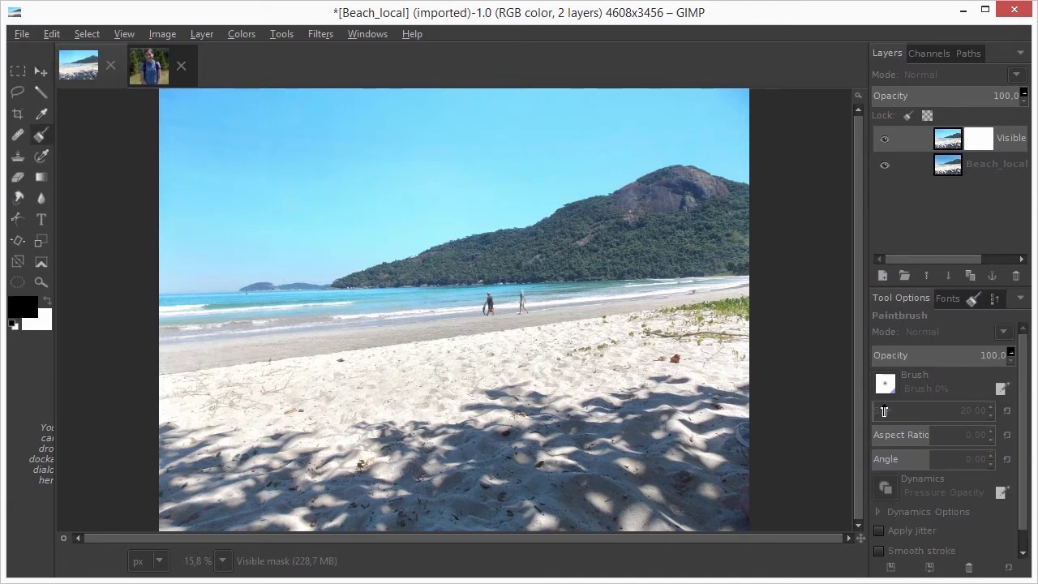
left_click_drag(882, 410, 956, 413)
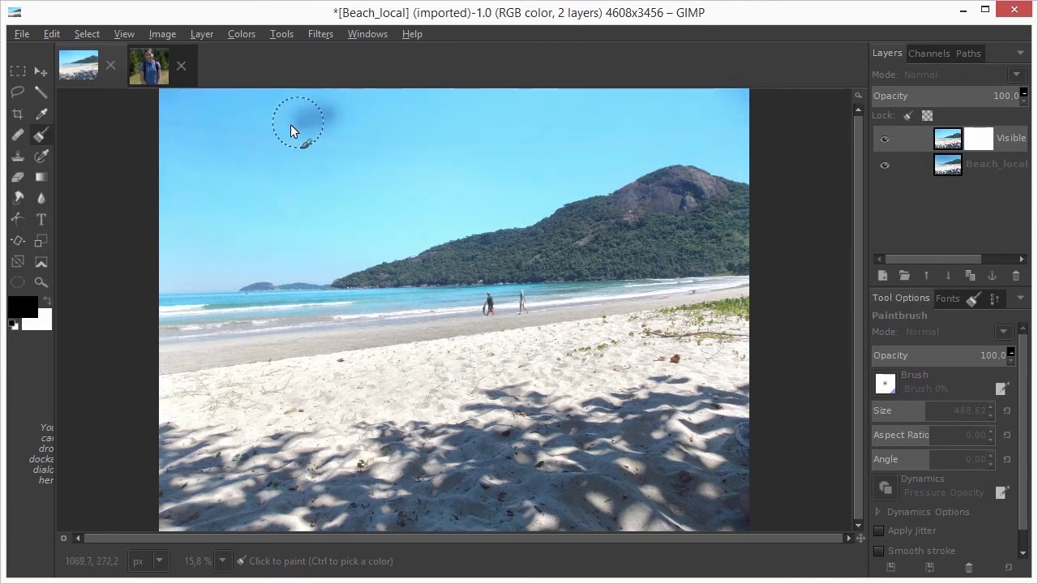
mouse_move(291, 124)
left_mouse_down()
mouse_move(272, 156)
mouse_move(355, 143)
mouse_move(305, 167)
mouse_move(322, 193)
mouse_move(372, 195)
left_mouse_up()
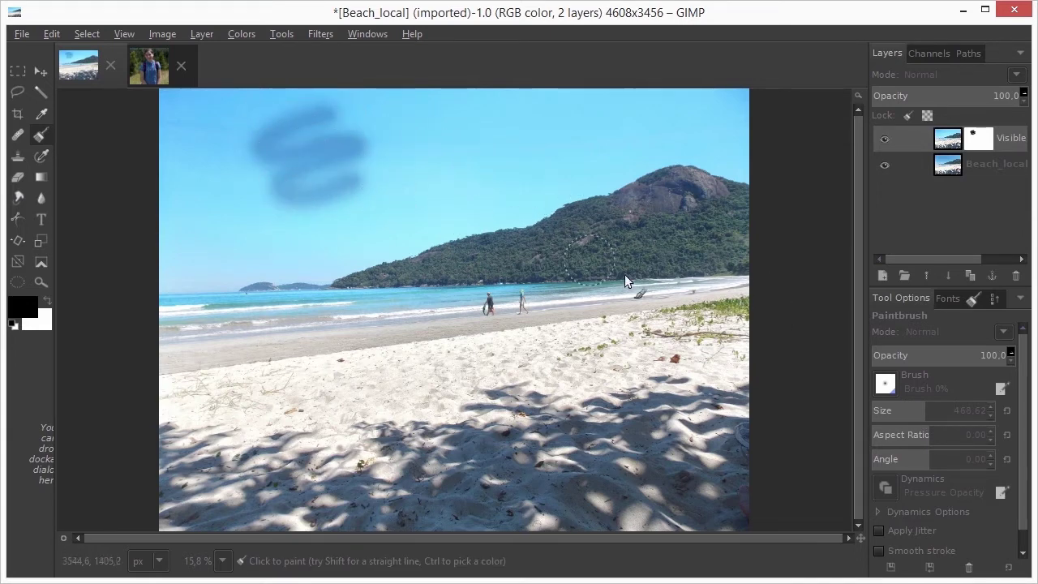
Paint a second mask stroke beside the first at 47% brush opacity, then reduce the opacity to about 13.3%
left_click(935, 355)
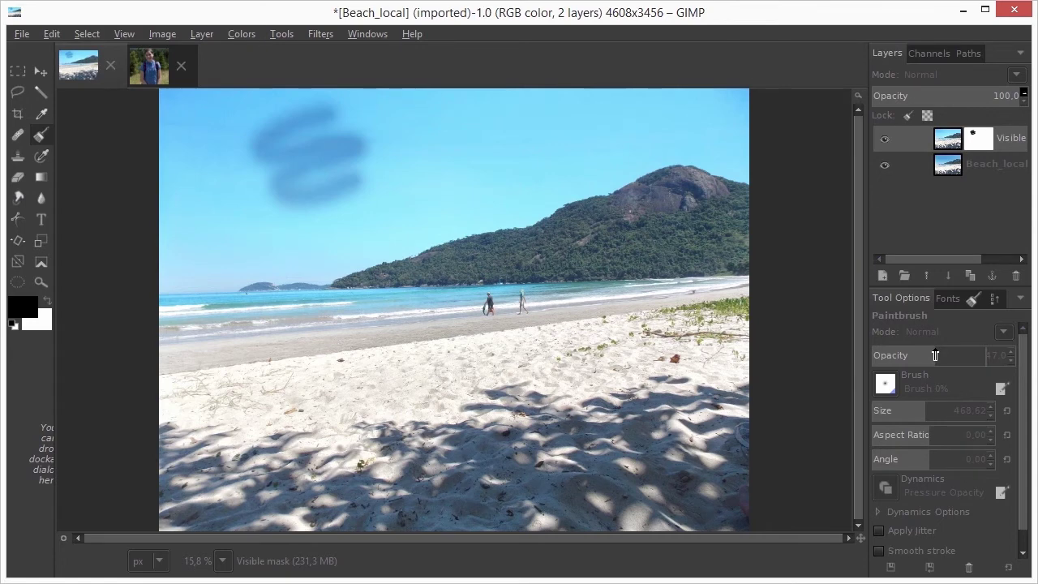
mouse_move(483, 124)
left_mouse_down()
mouse_move(447, 120)
mouse_move(407, 134)
mouse_move(426, 153)
mouse_move(472, 150)
mouse_move(480, 164)
mouse_move(410, 178)
left_mouse_up()
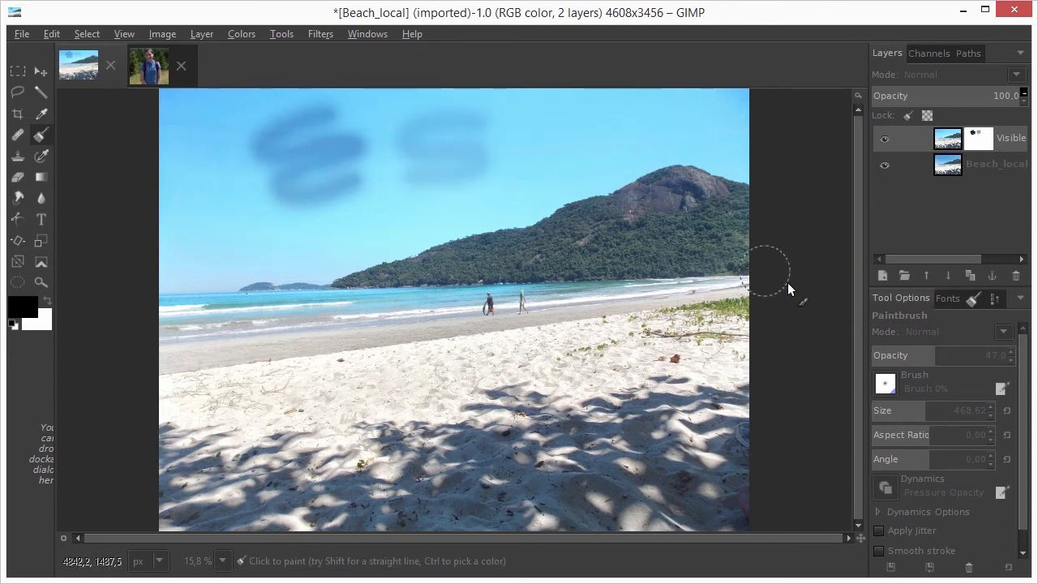
left_click(890, 355)
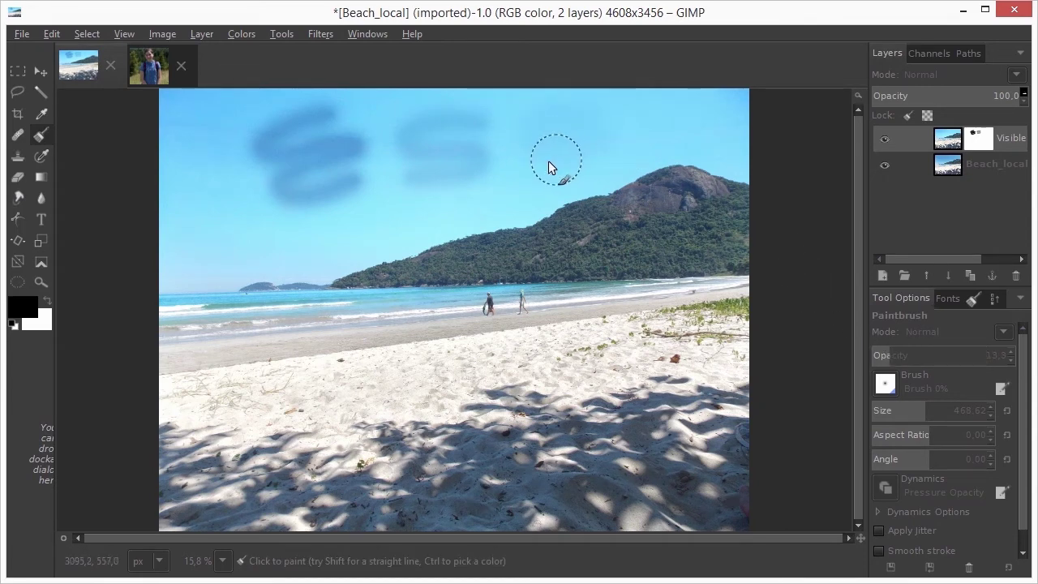
Switch to the Girl_crop image and run the Google Nik Collection filter on it with Color Efex Pro 4
left_click(147, 63)
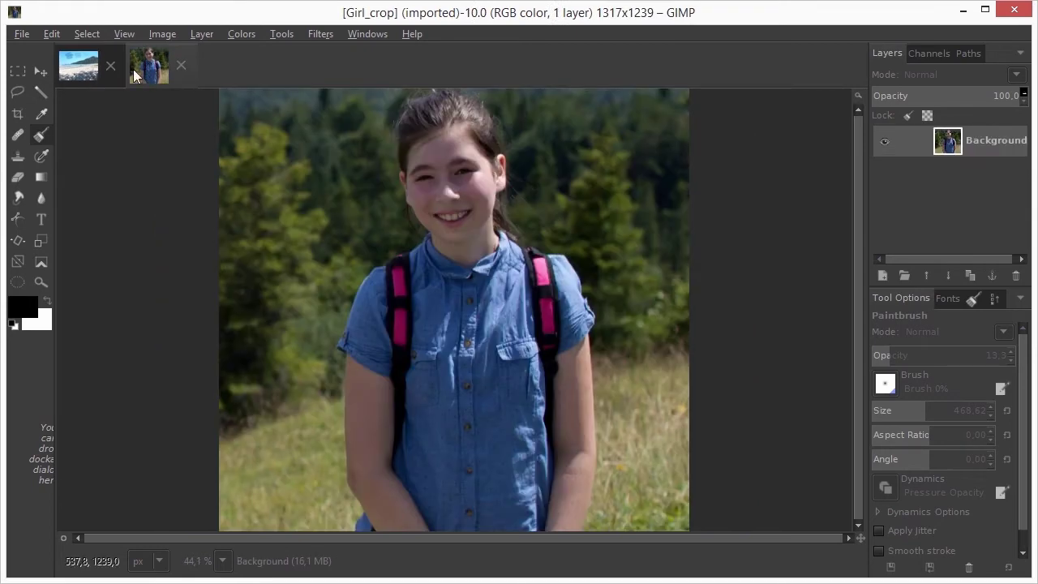
left_click(43, 73)
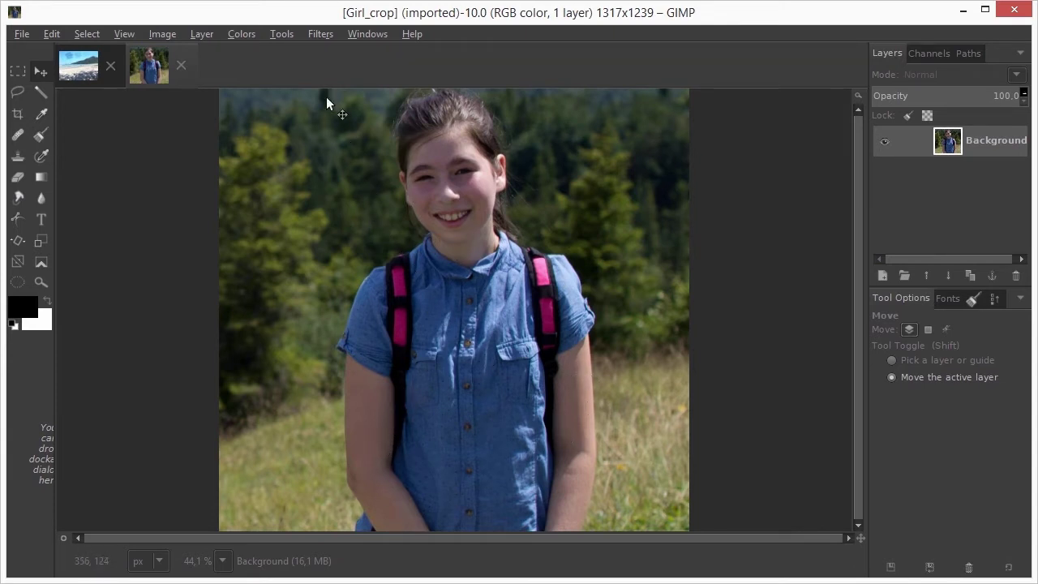
left_click(320, 34)
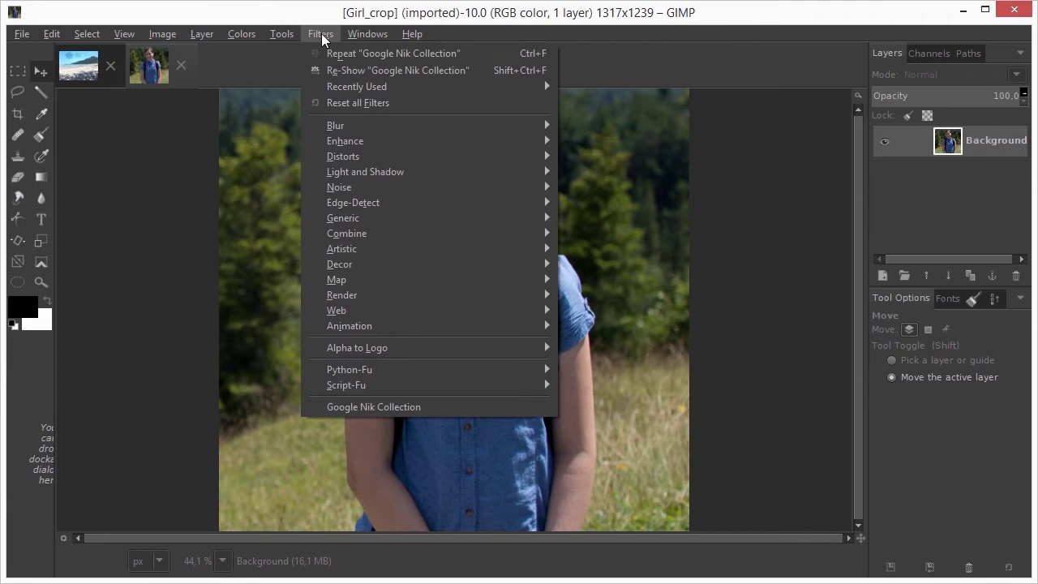
left_click(395, 406)
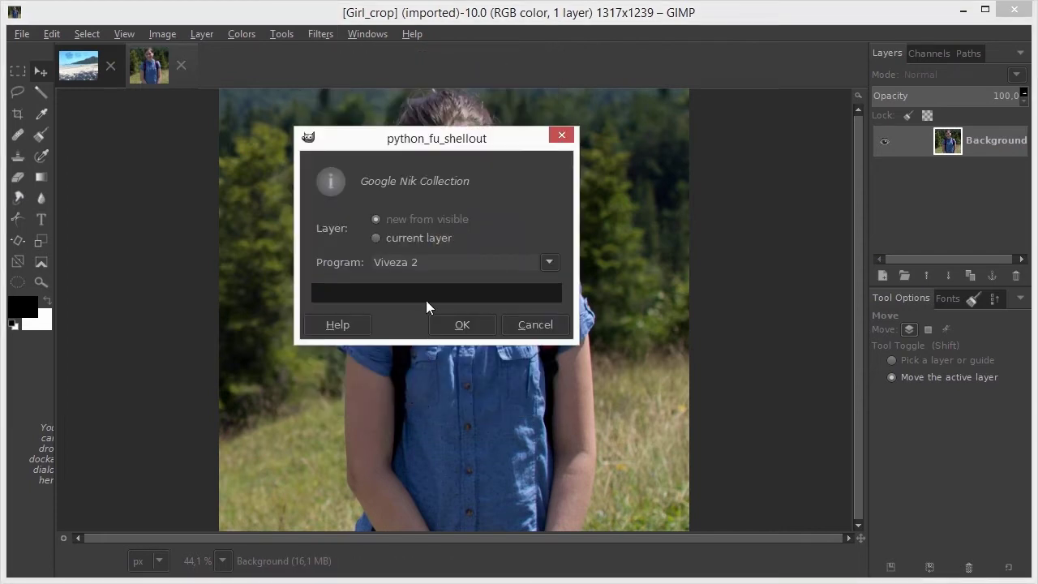
left_click(391, 262)
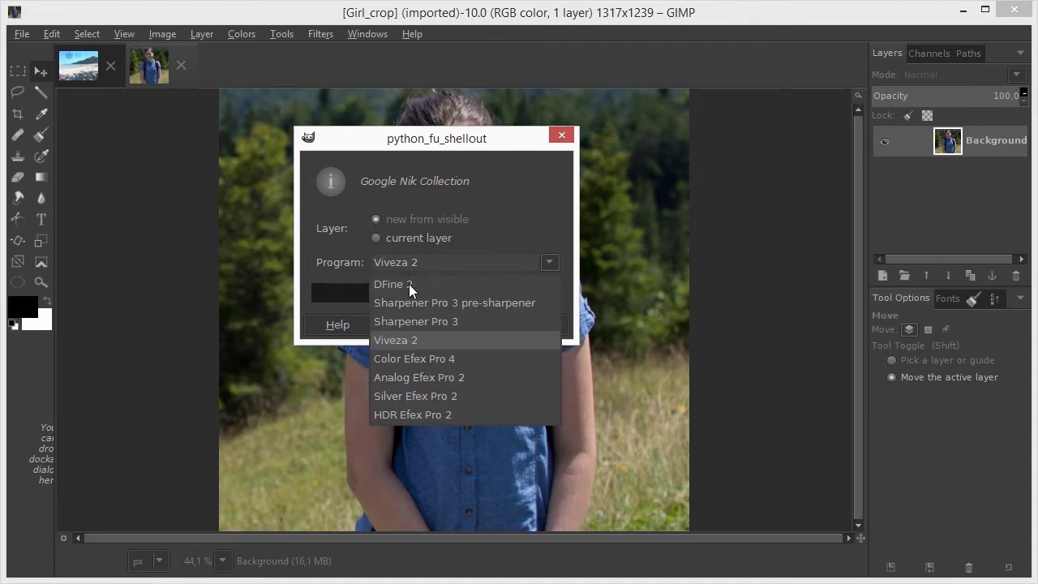
left_click(440, 358)
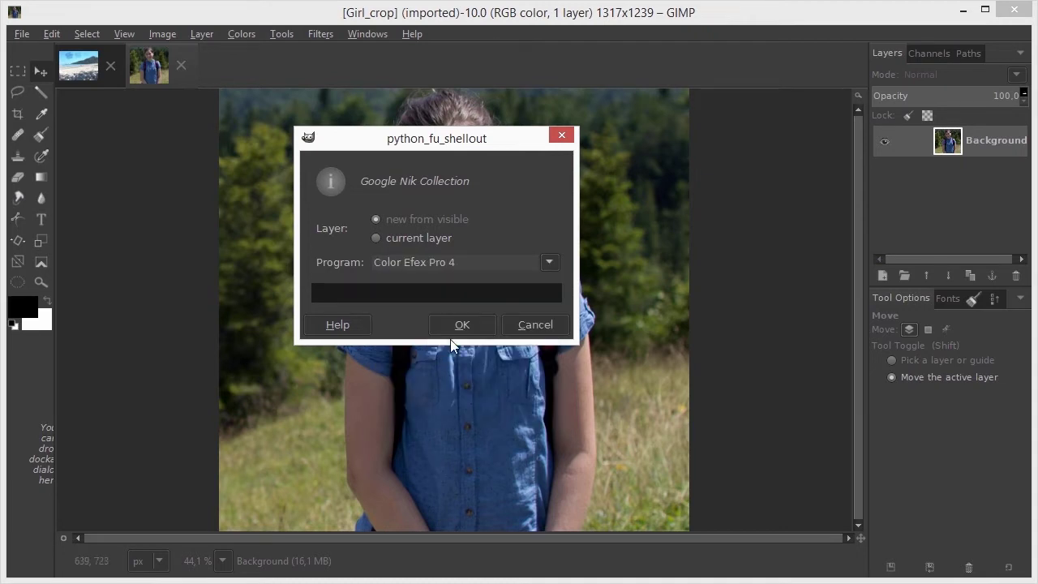
left_click(462, 326)
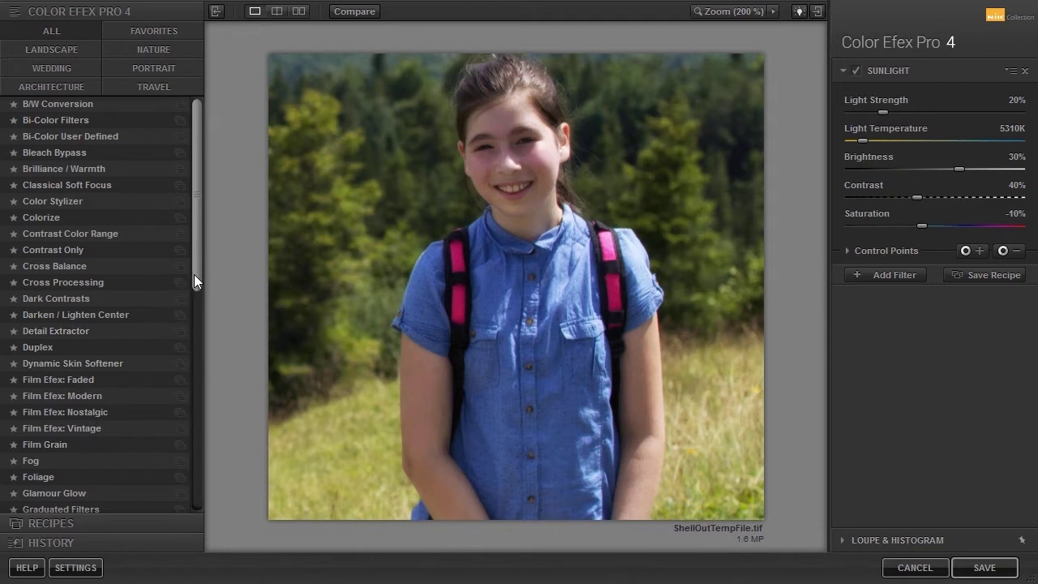
Browse the available filters, viewing the Contrast Only presets and the Landscape category before returning to all filters
mouse_move(194, 278)
left_mouse_down()
mouse_move(195, 500)
mouse_move(199, 262)
left_mouse_up()
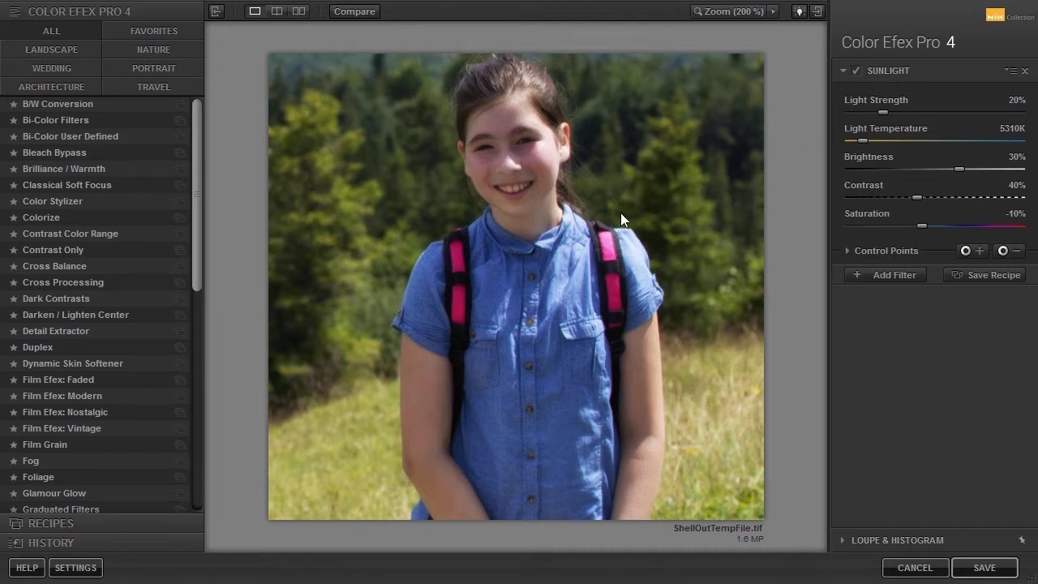
left_click(180, 251)
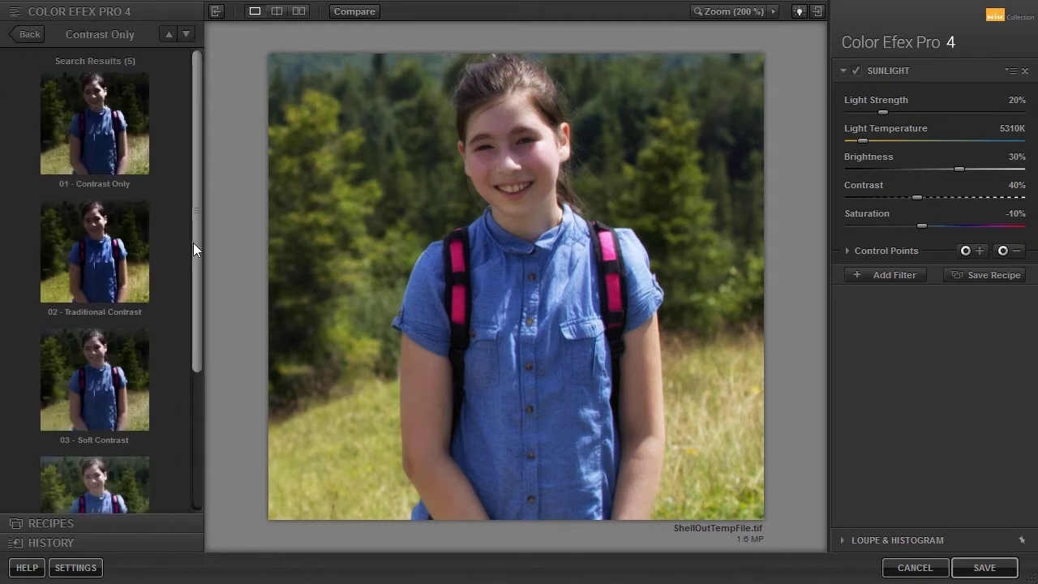
left_click_drag(194, 243, 123, 133)
left_click(28, 37)
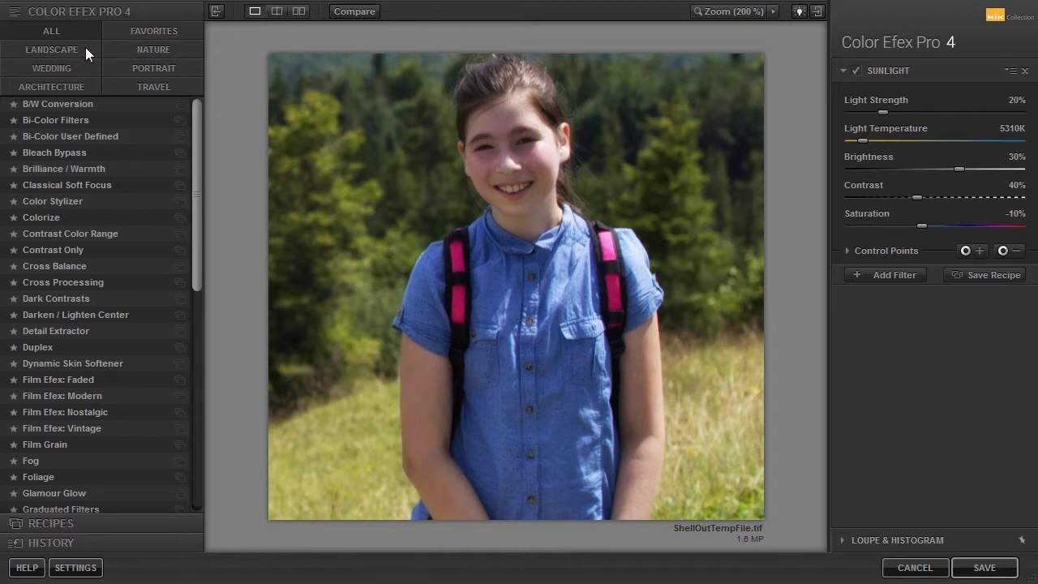
left_click(85, 48)
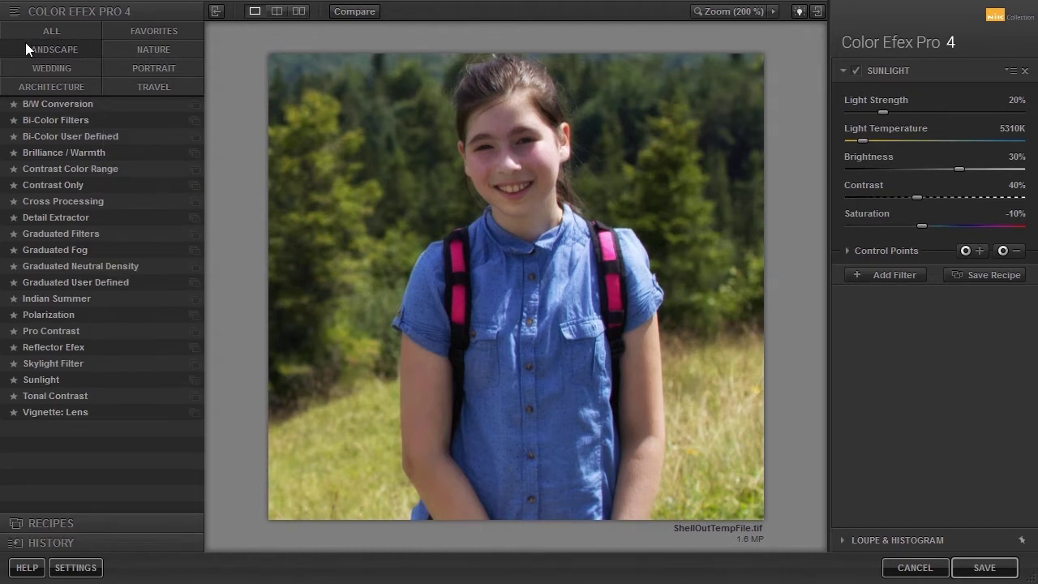
left_click(79, 28)
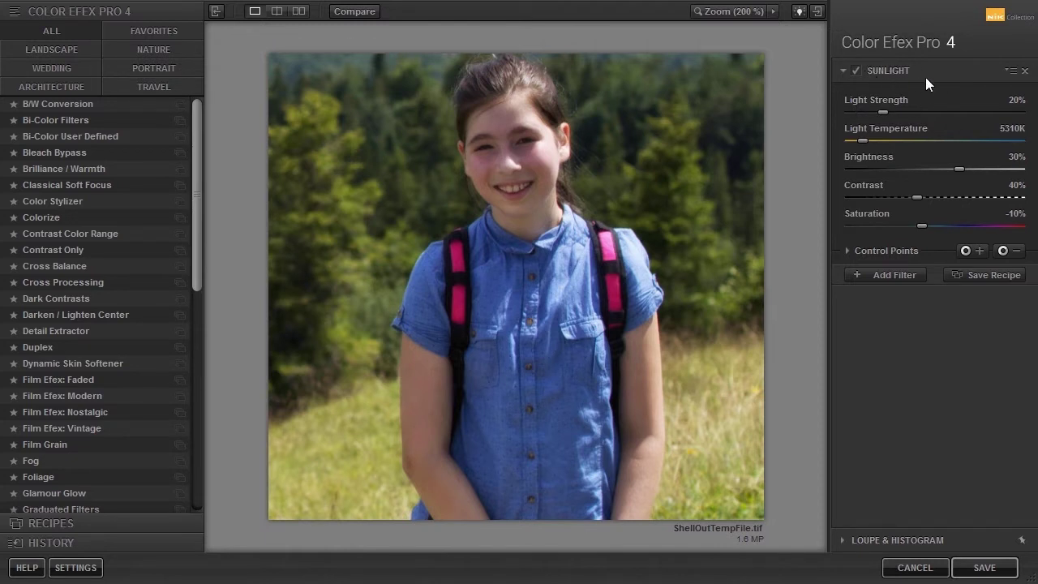
Remove the Sunlight filter and apply the Levels & Curves filter instead
left_click(1025, 72)
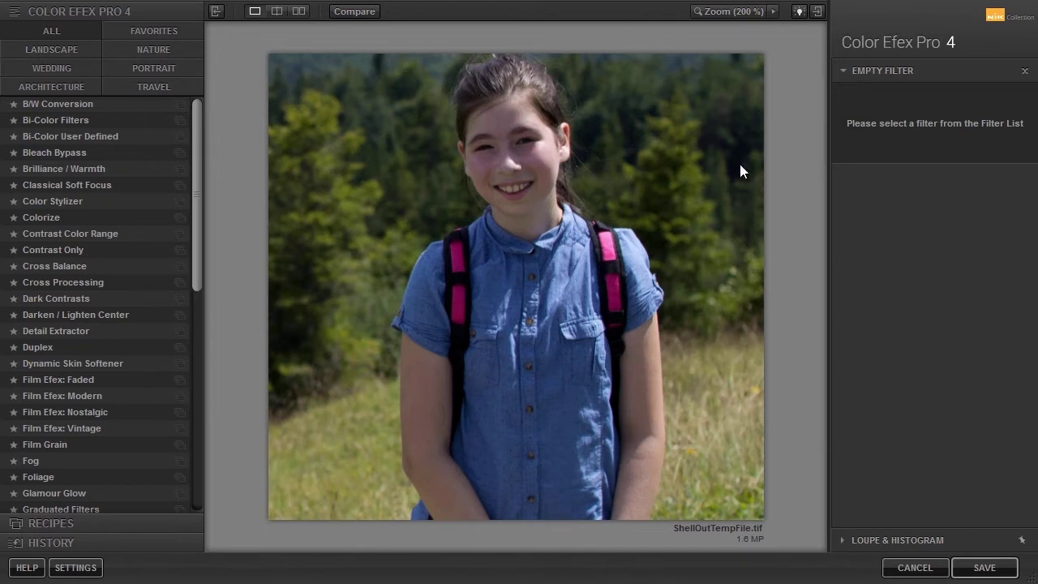
left_click_drag(198, 253, 222, 381)
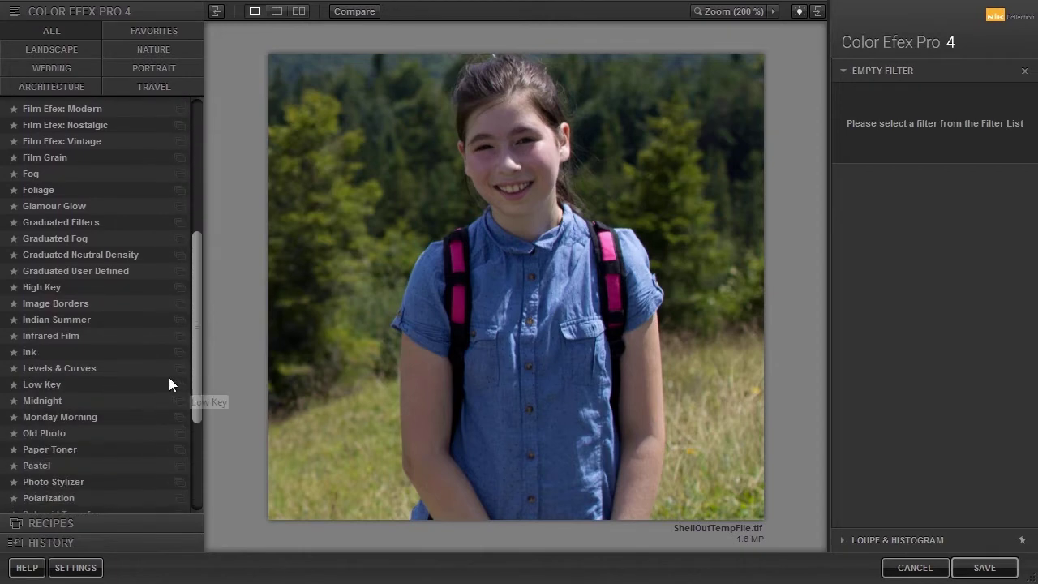
left_click(81, 369)
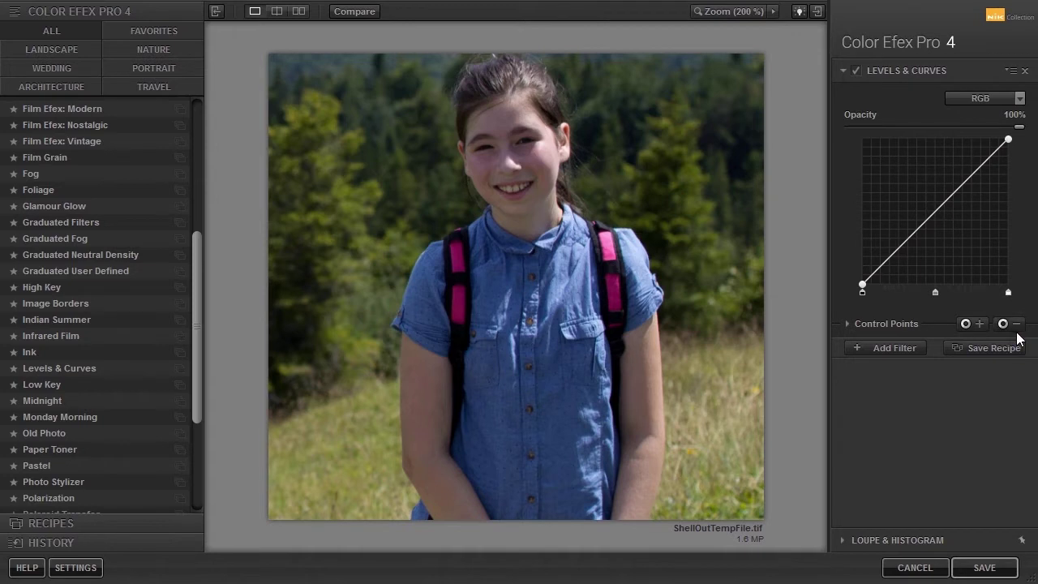
Place a control point of 20% size on the girl's face and raise the upper part of the RGB curve to brighten it
left_click(967, 323)
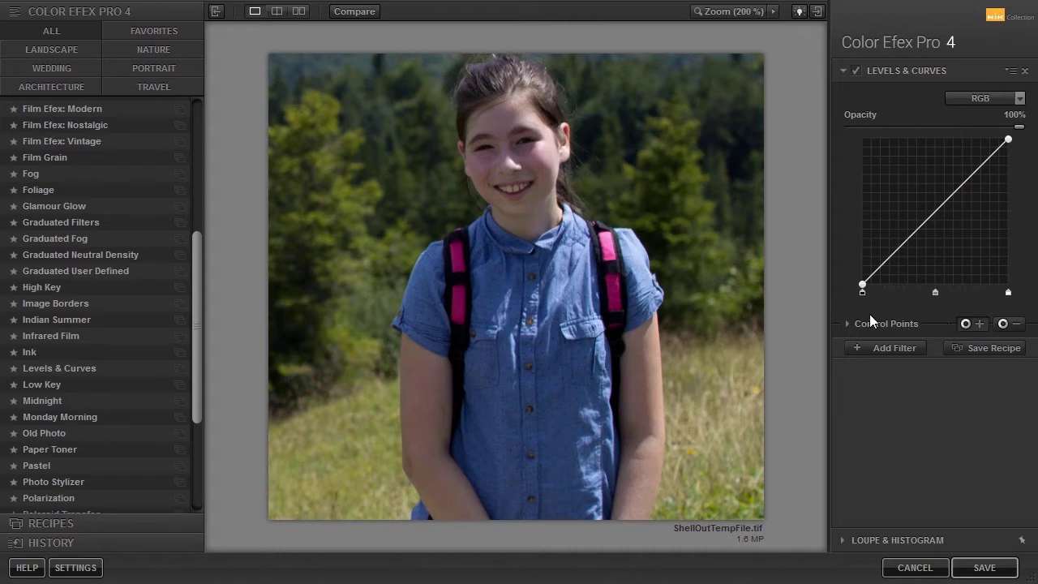
left_click(500, 153)
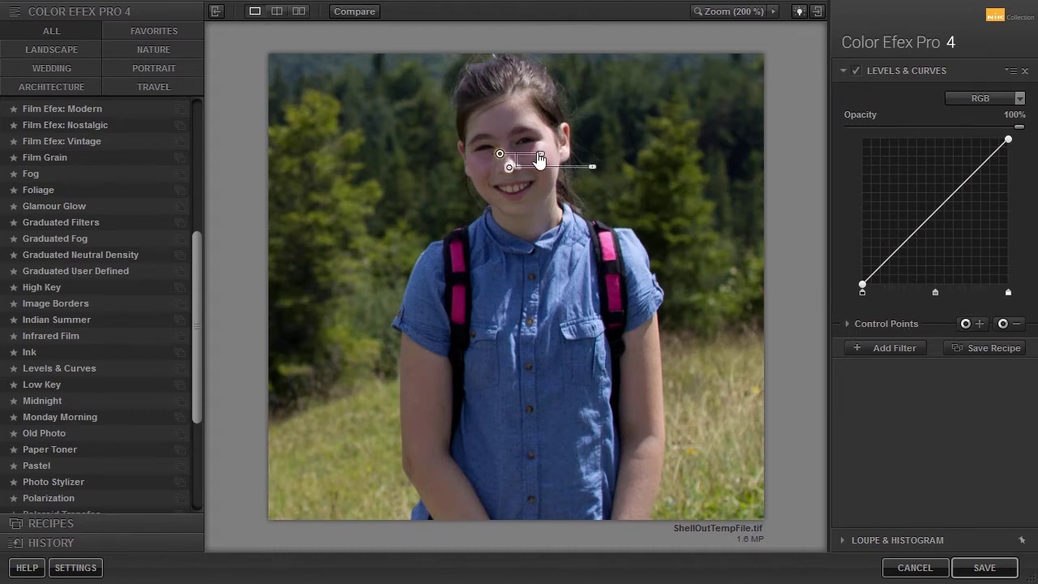
left_click_drag(540, 154, 538, 154)
left_click_drag(970, 175, 972, 161)
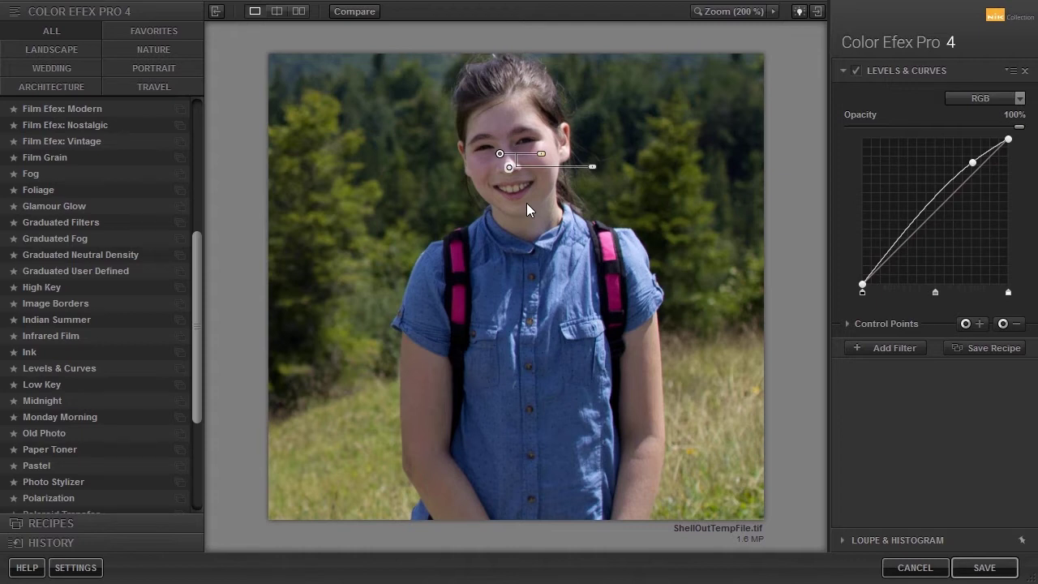
Try duplicating the face control point in place twice, removing the copy each time
key("ctrl+d")
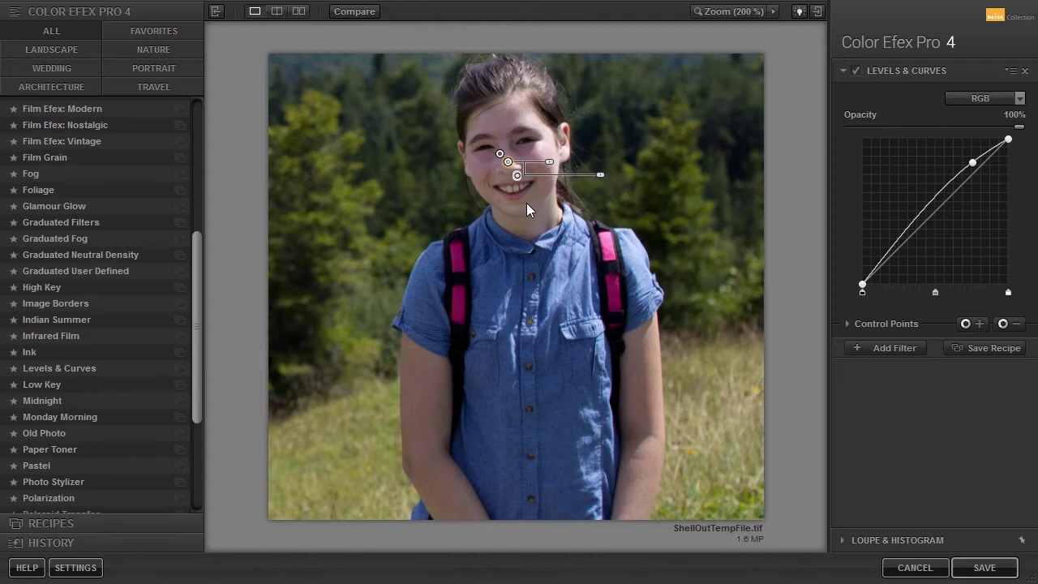
left_click(527, 204)
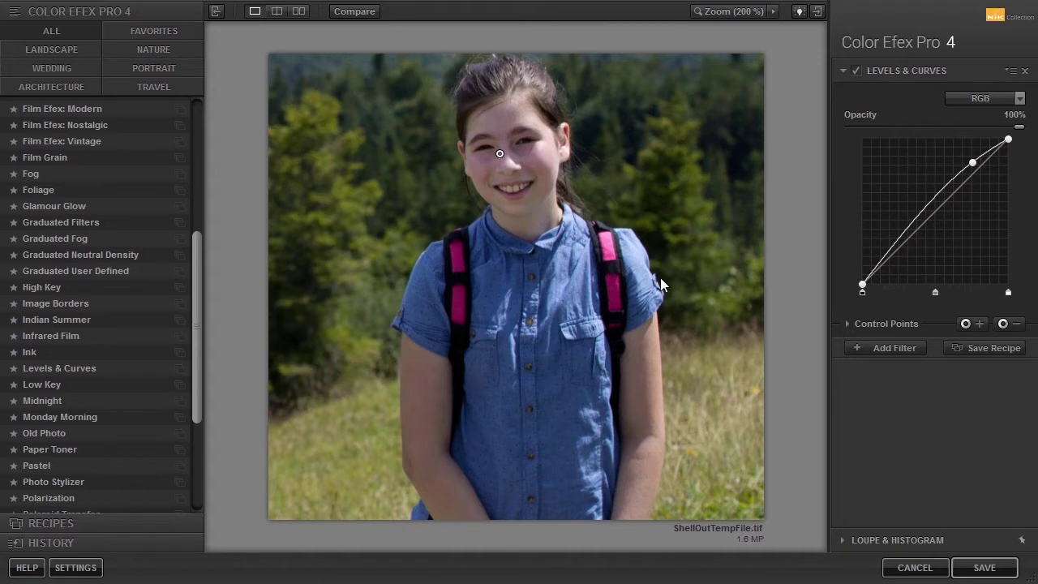
left_click(895, 324)
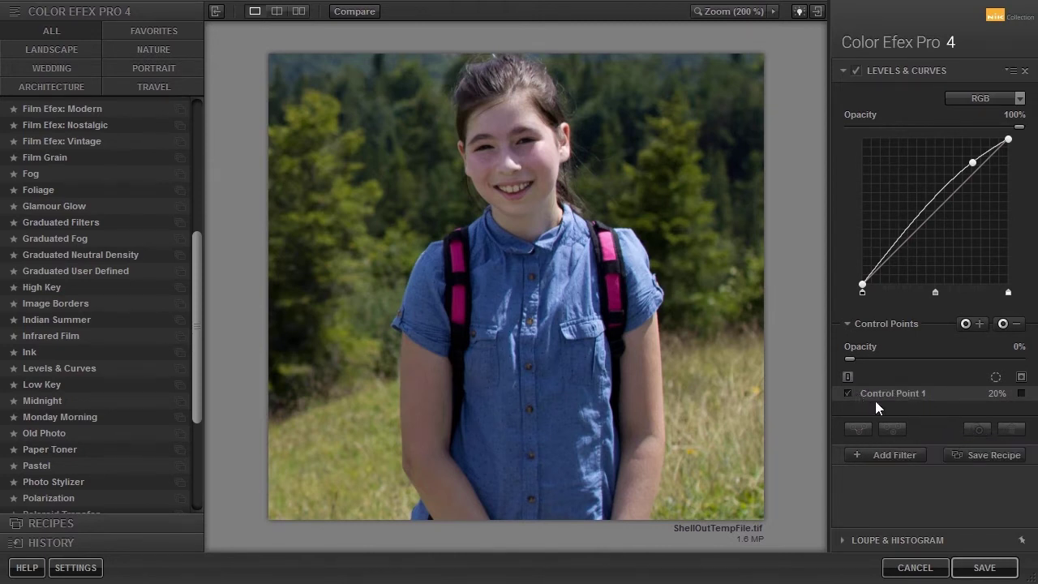
left_click(924, 393)
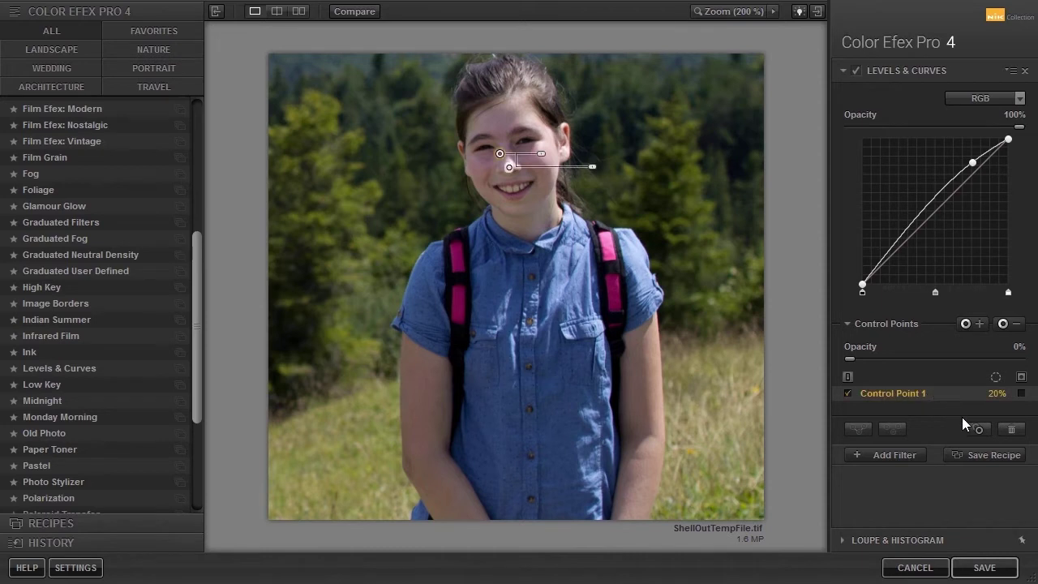
left_click(978, 429)
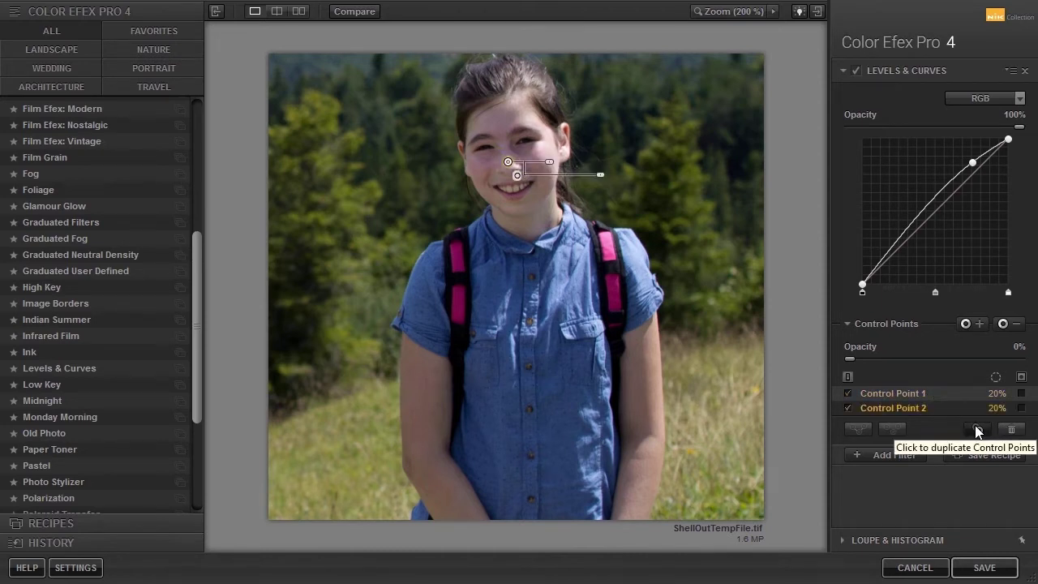
key("Delete")
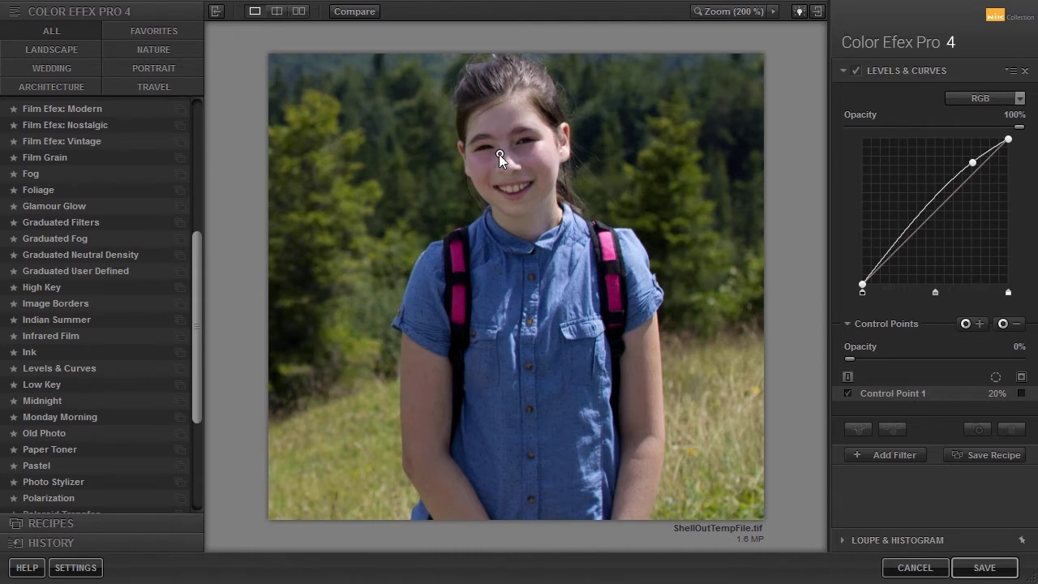
Copy the face control point to the upper arm on the photo's left, set its size to 18% and opacity to 68%, and duplicate it onto the forearm
left_click_drag(499, 157, 467, 399)
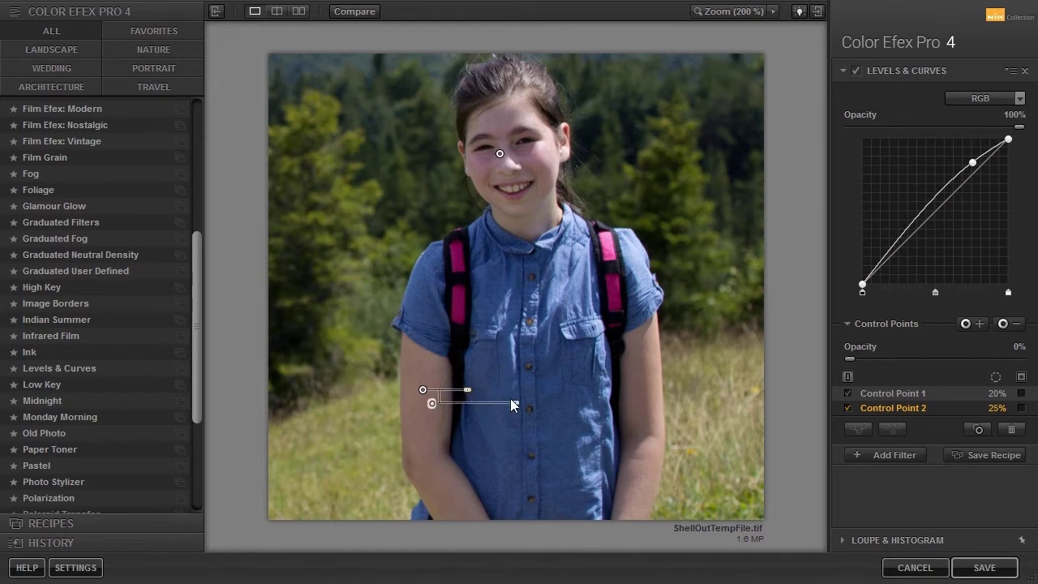
mouse_move(515, 403)
left_mouse_down()
mouse_move(482, 403)
mouse_move(518, 403)
mouse_move(483, 403)
mouse_move(495, 404)
left_mouse_up()
left_click_drag(475, 398, 467, 397)
left_click_drag(427, 395, 437, 486)
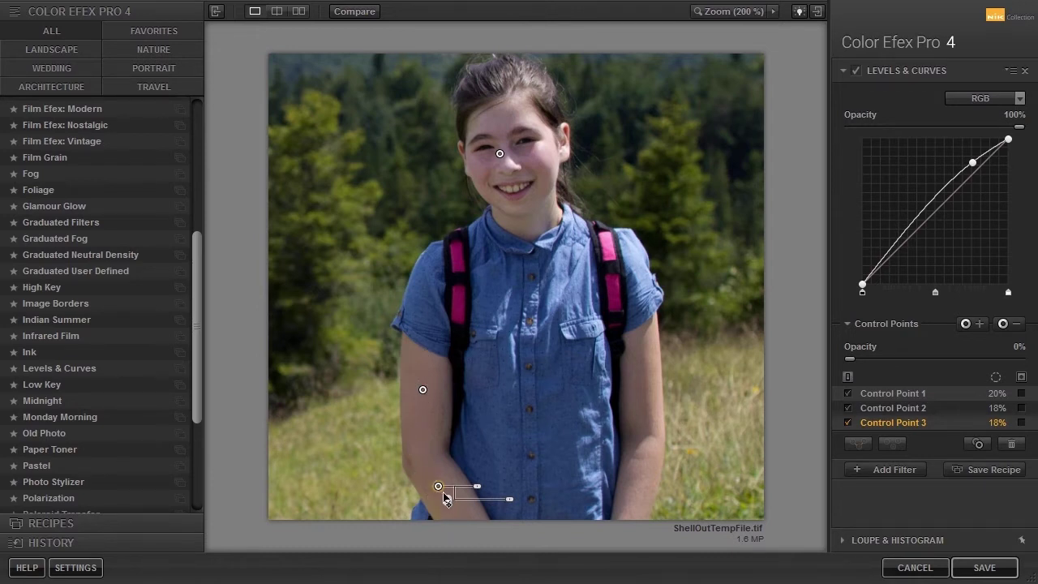
Group Control Point 2 and Control Point 3 on the arm and slightly reduce the group's opacity
left_click(422, 390)
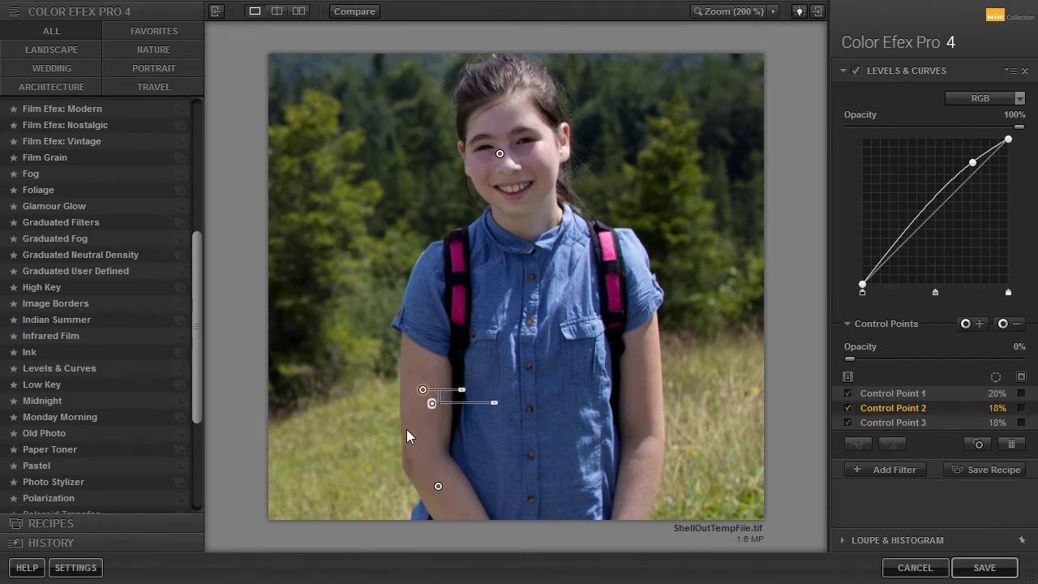
left_click(438, 487)
left_click(857, 443)
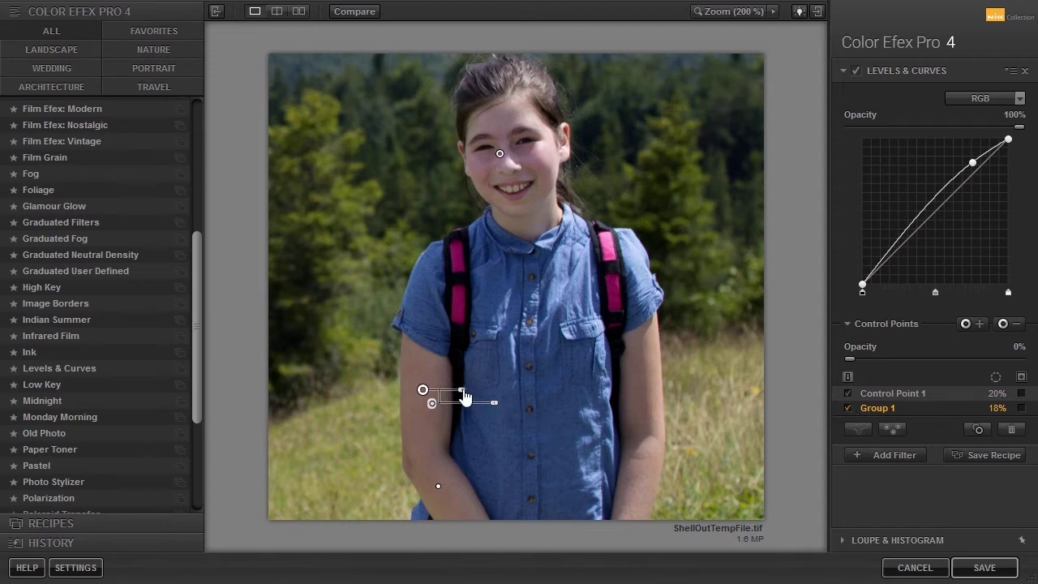
mouse_move(498, 410)
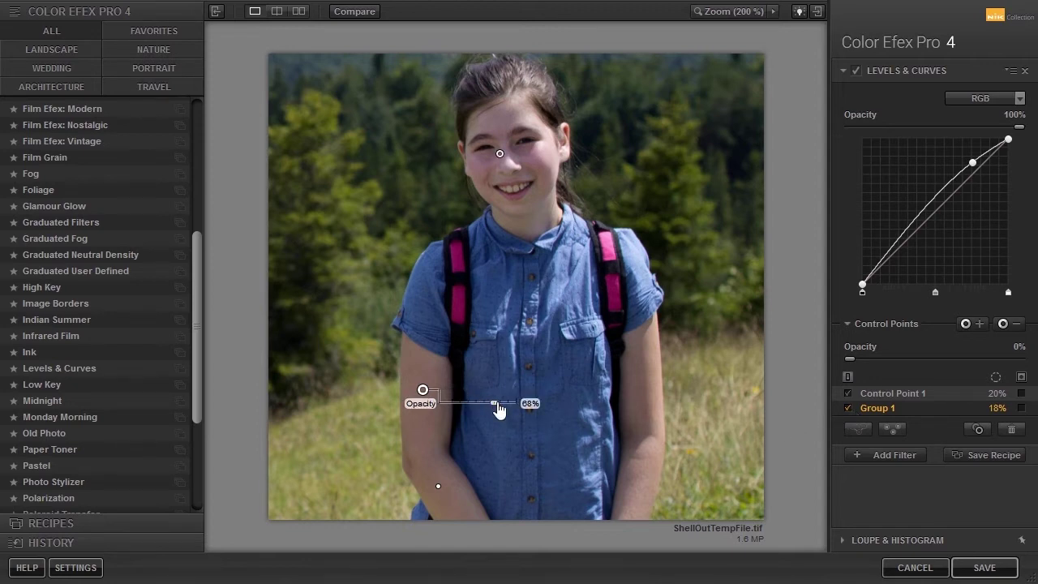
mouse_move(498, 409)
left_mouse_down()
mouse_move(458, 411)
mouse_move(514, 410)
mouse_move(475, 409)
mouse_move(495, 410)
left_mouse_up()
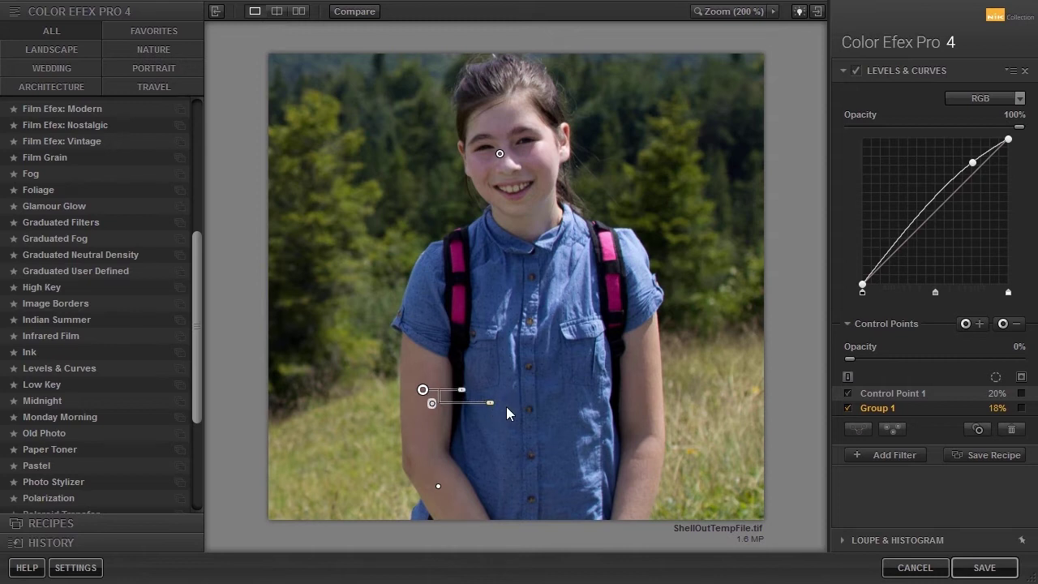
Ungroup the two arm control points and copy the forearm point onto the other arm
left_click(892, 430)
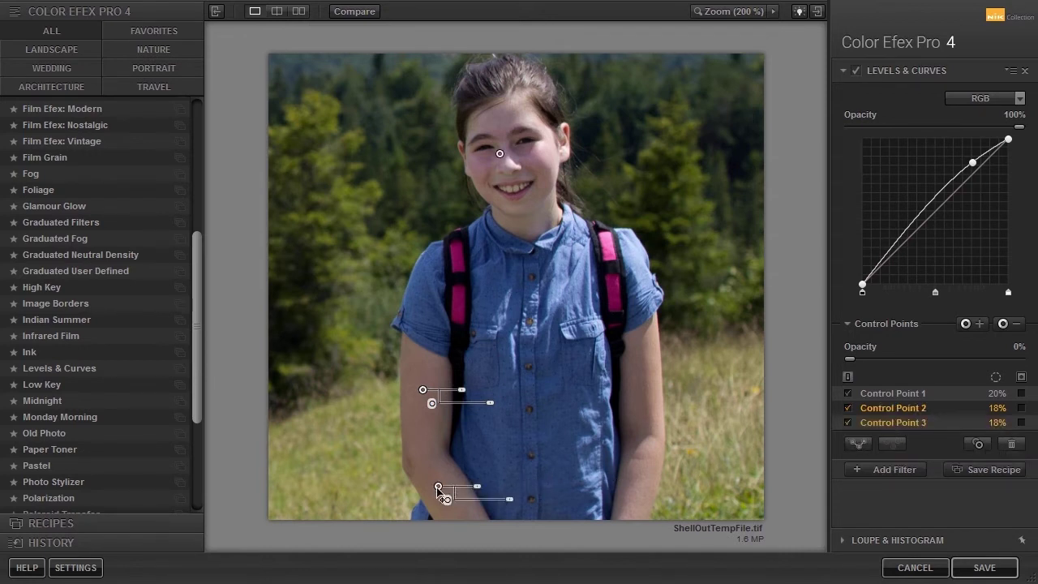
left_click_drag(438, 490, 633, 381)
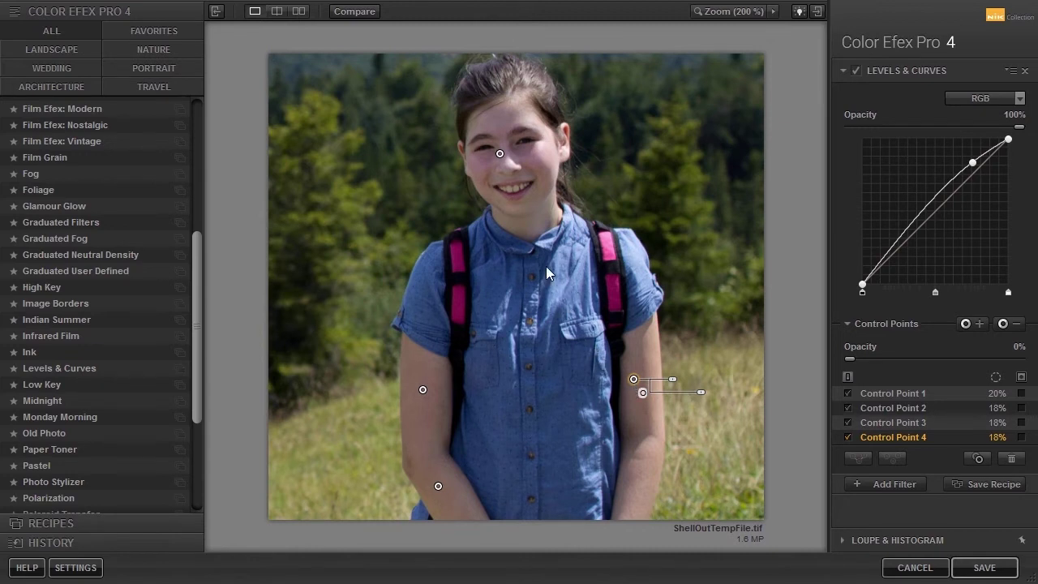
Compare the Levels & Curves result with the original portrait several times
left_click(353, 11)
left_click(352, 11)
left_click(353, 12)
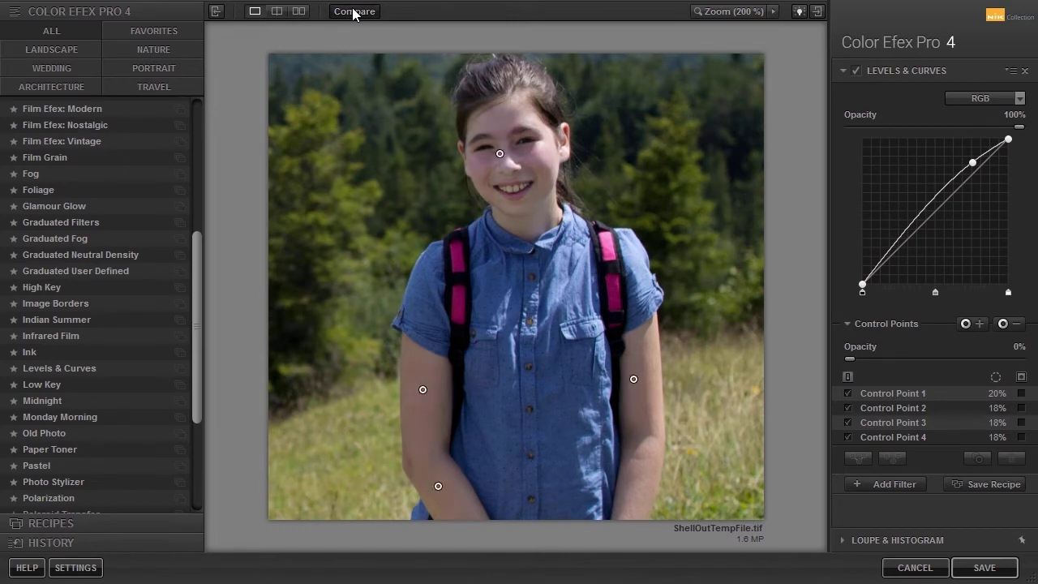
left_click(352, 11)
left_click(352, 12)
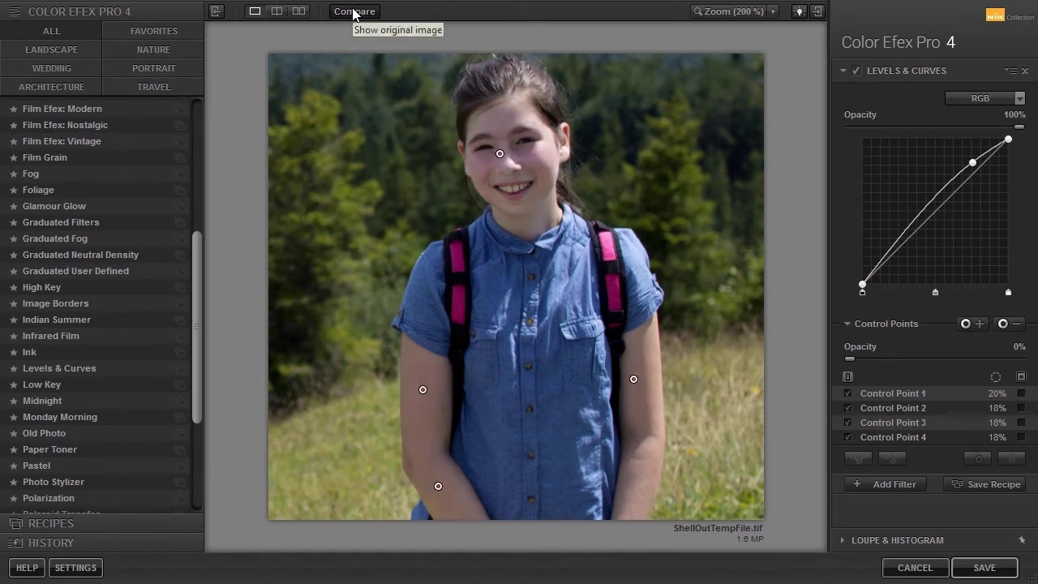
left_click(352, 11)
left_click(353, 12)
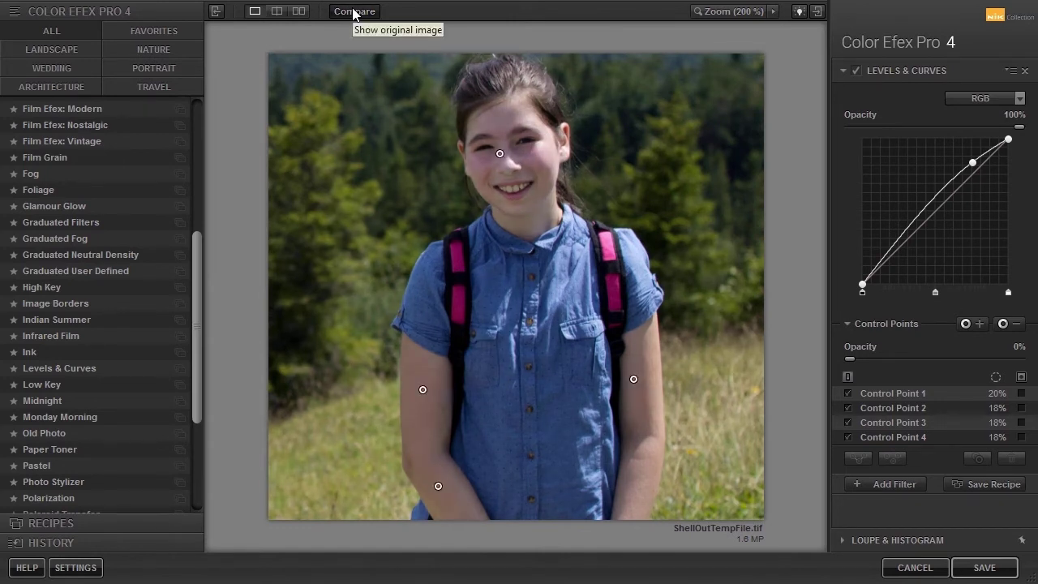
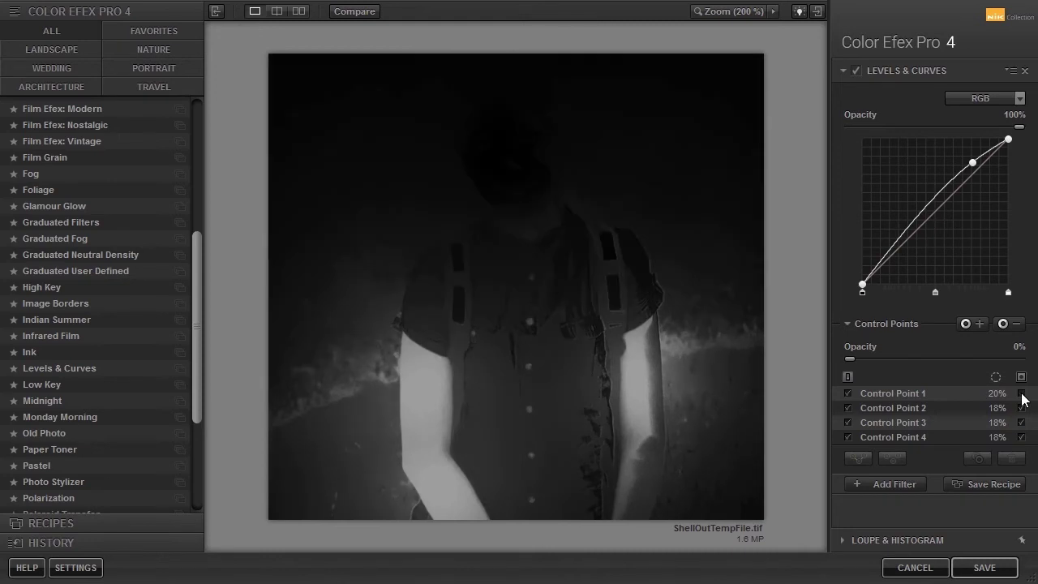
Toggle the masks of Control Points 1 to 4 one by one to examine which areas each point affects
left_click(1022, 397)
left_click(1020, 408)
left_click(1020, 407)
left_click(1021, 423)
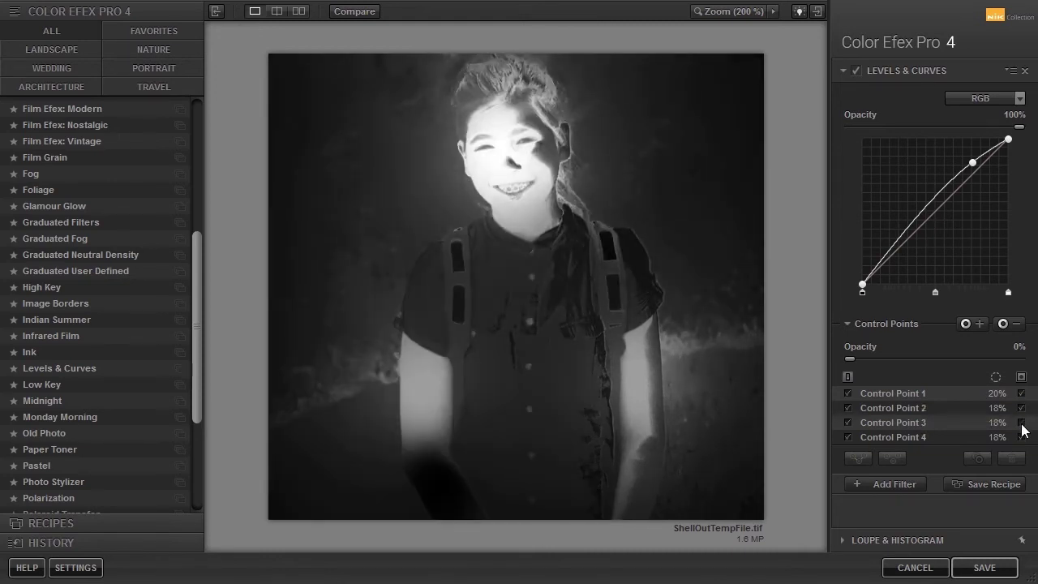
left_click(1021, 424)
left_click(1020, 437)
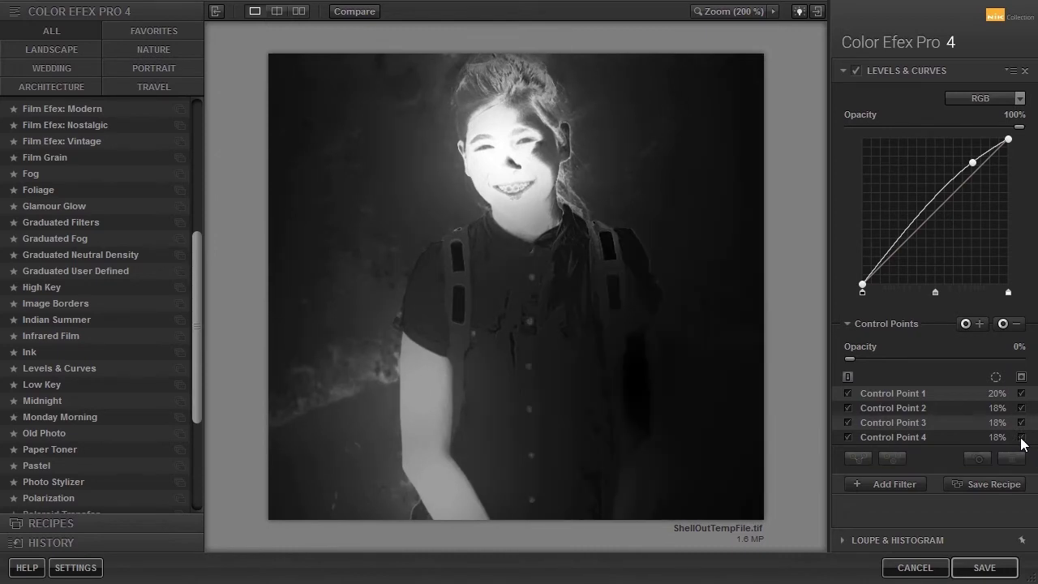
left_click(1022, 438)
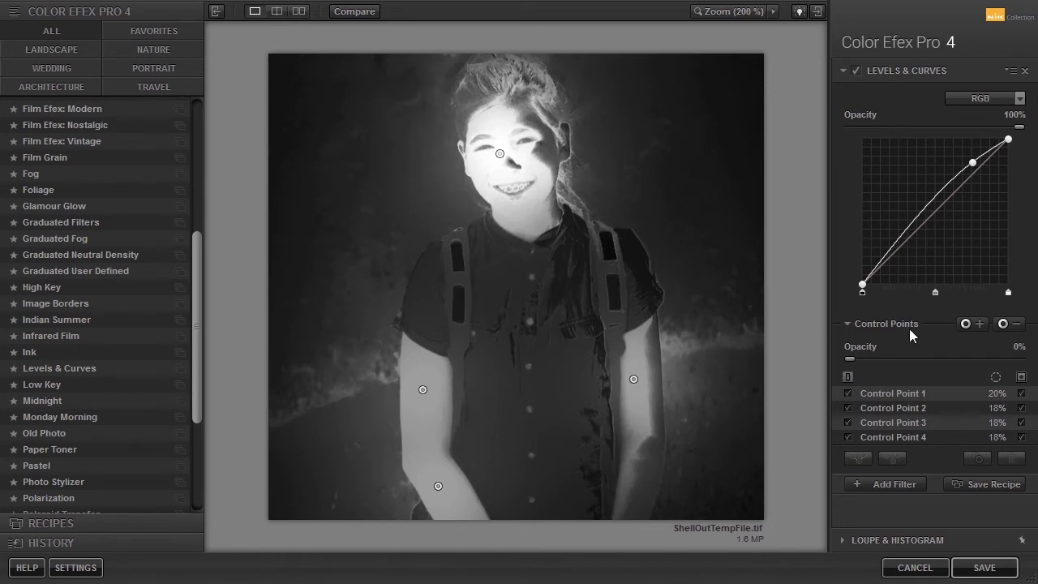
Add negative control points on the trees beside the face at 72% size and on the meadow at the photo's right at 59%
left_click(438, 155)
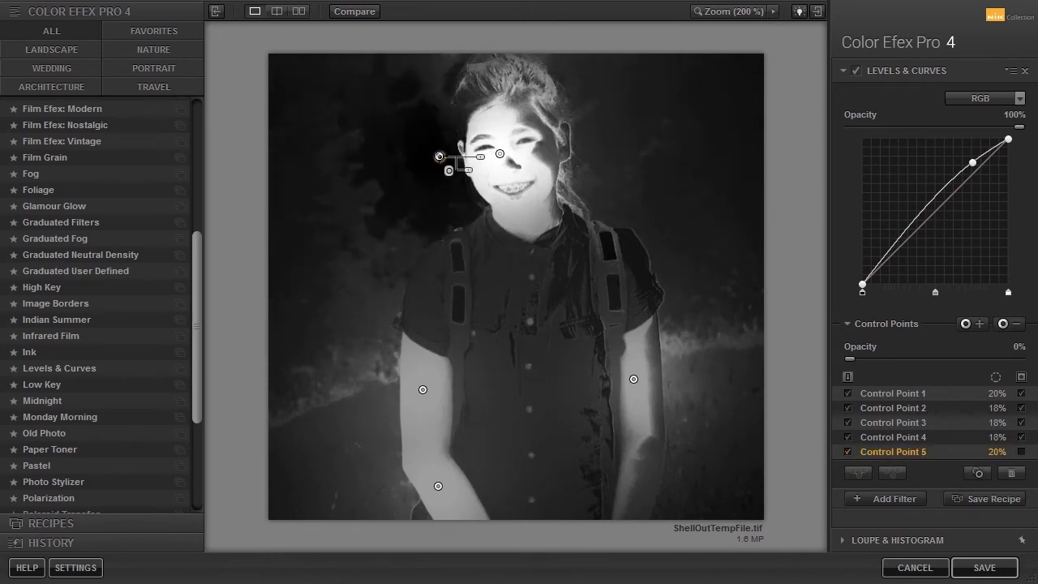
left_click_drag(478, 160, 515, 162)
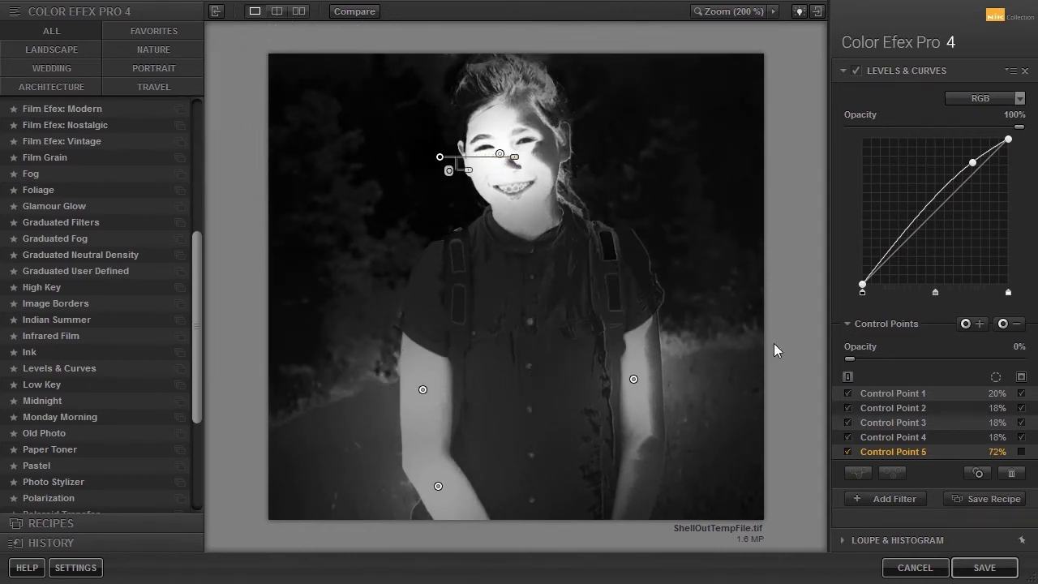
left_click(1003, 323)
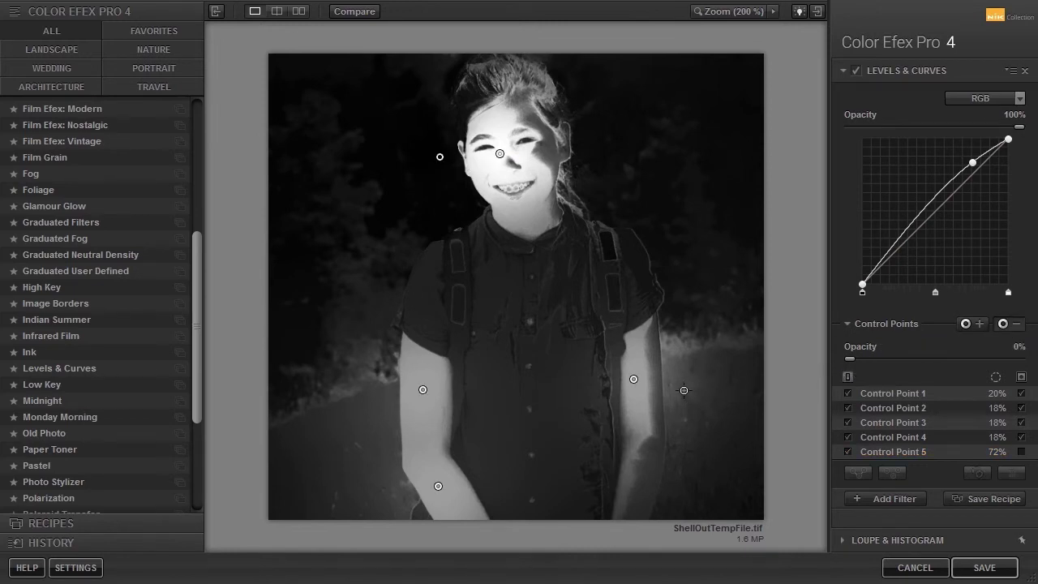
left_click(683, 390)
left_click_drag(730, 393, 749, 389)
Add a negative control point on the meadow beside the arm at the photo's left and set its size to 68%
left_click(1003, 323)
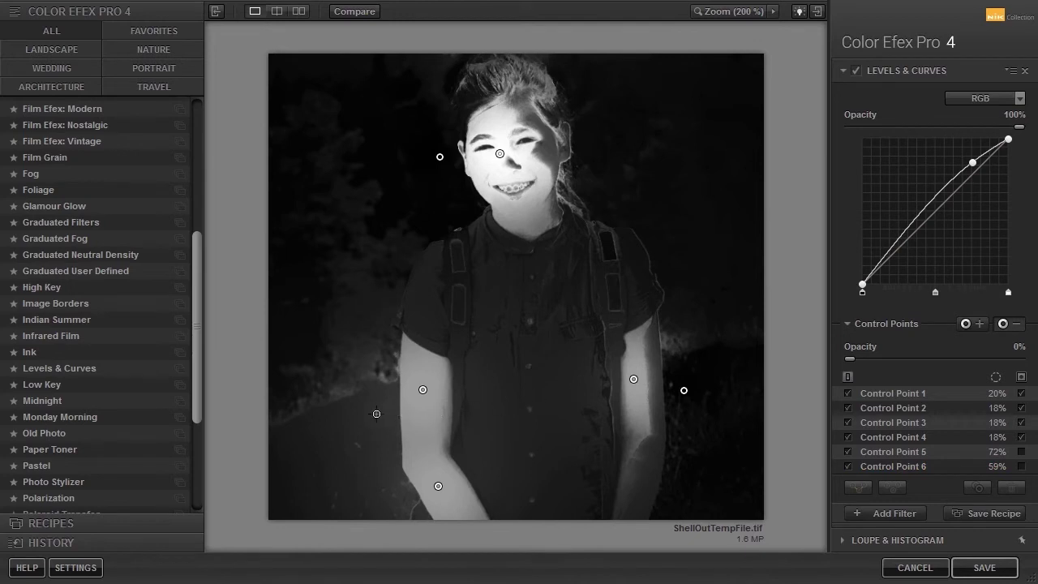
left_click(378, 414)
left_click_drag(413, 414, 450, 414)
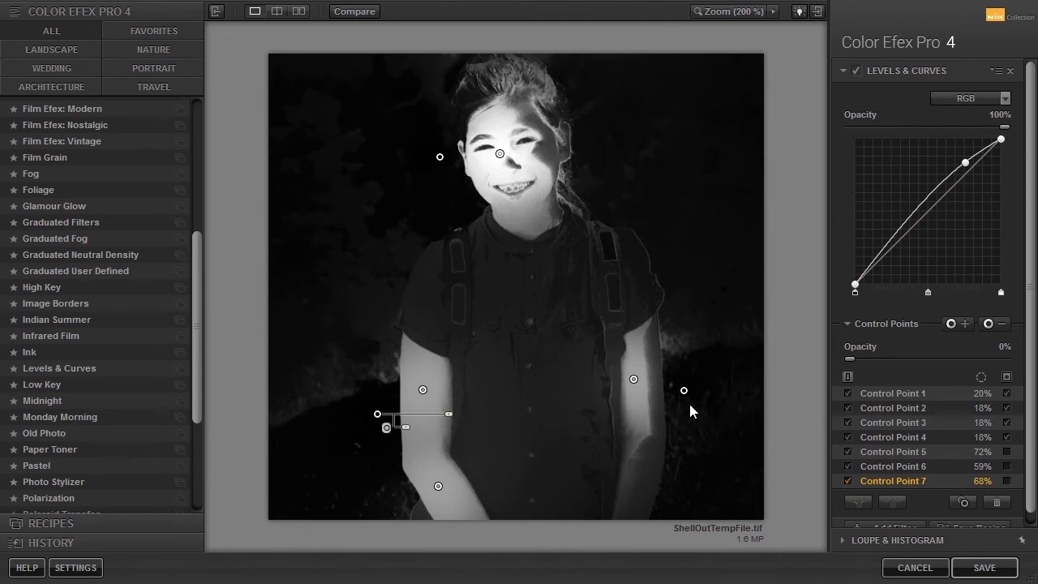
Hide all control point masks and slightly lower the upper point of the RGB curve
left_click(1006, 377)
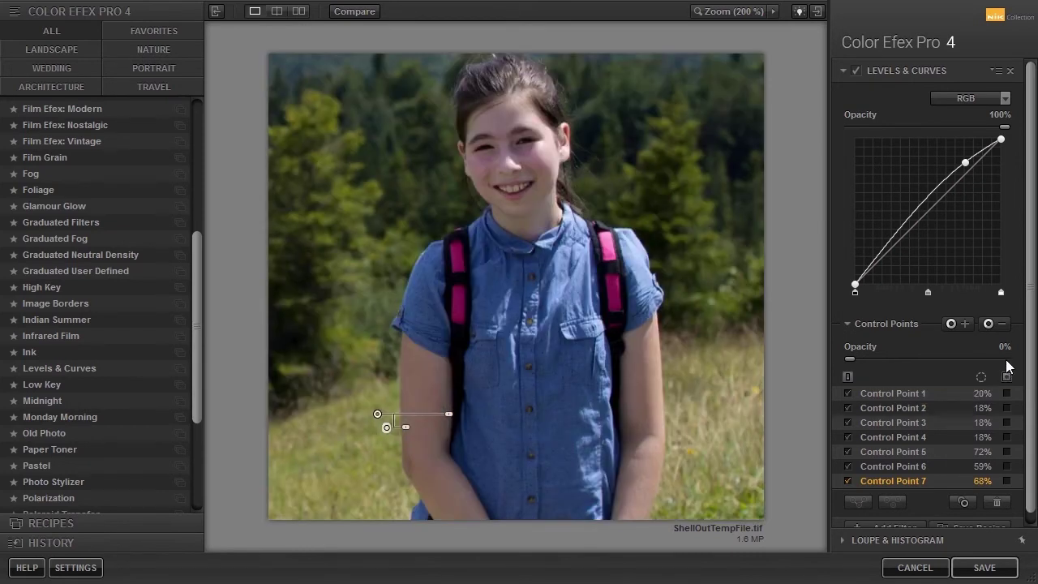
mouse_move(963, 164)
left_mouse_down()
mouse_move(973, 185)
mouse_move(963, 162)
mouse_move(965, 172)
left_mouse_up()
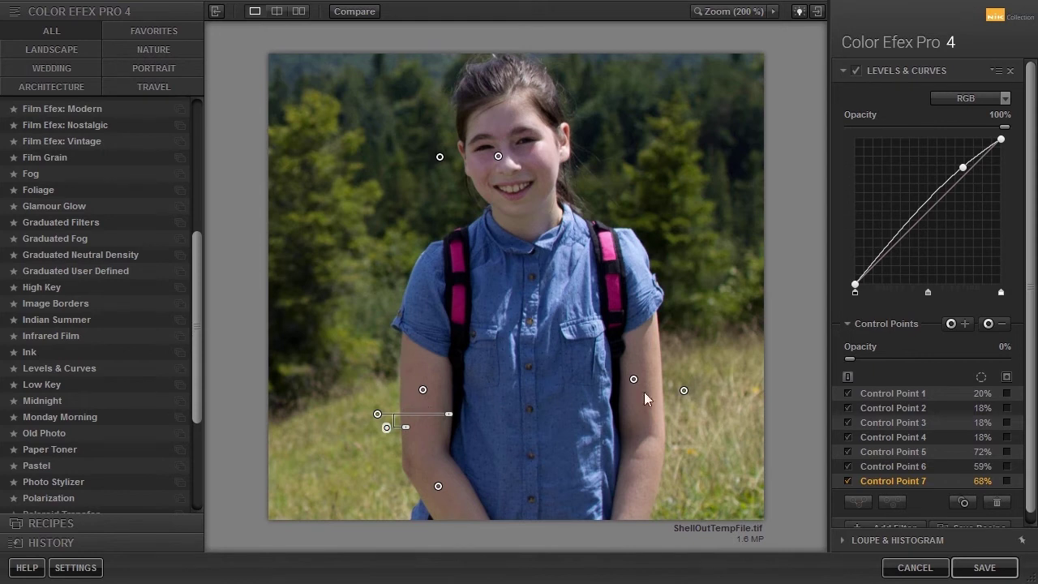
Try a slight adjustment to the middle of the Blue channel curve, remove it, and return to the RGB curve
left_click(967, 98)
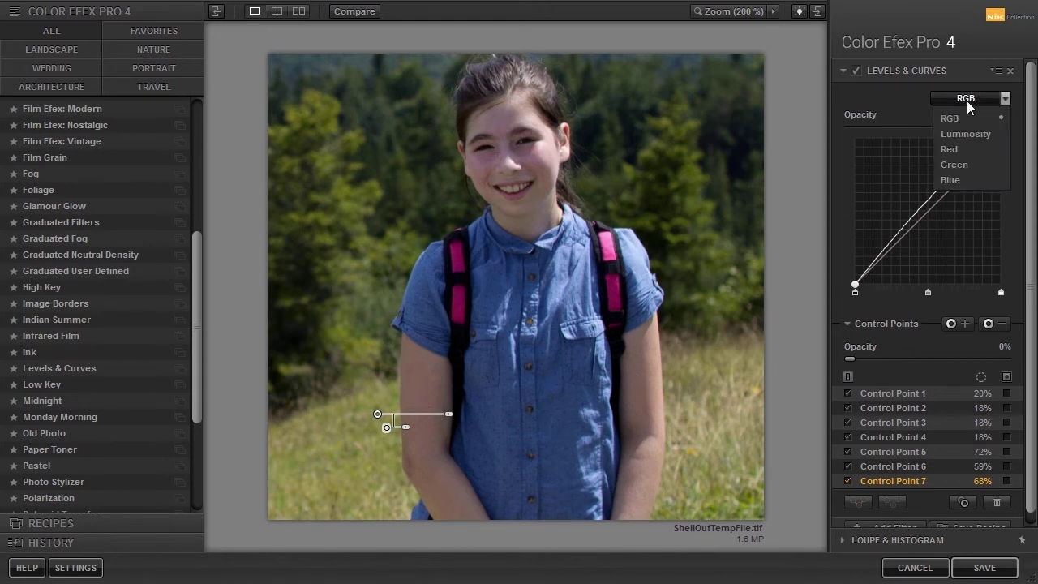
left_click(965, 179)
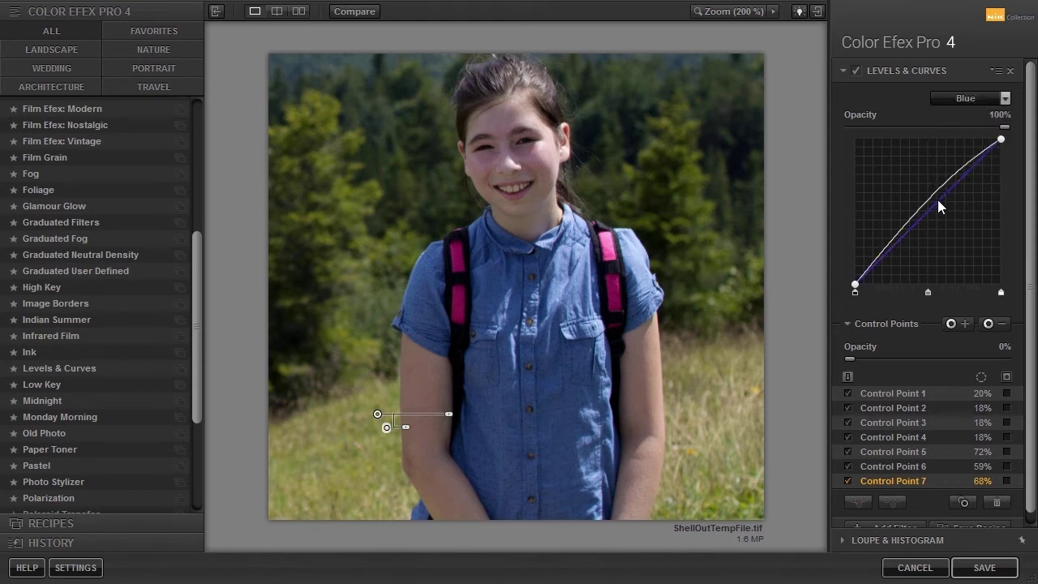
left_click_drag(937, 201, 939, 207)
left_click_drag(952, 205, 1019, 213)
left_click(965, 98)
left_click(958, 118)
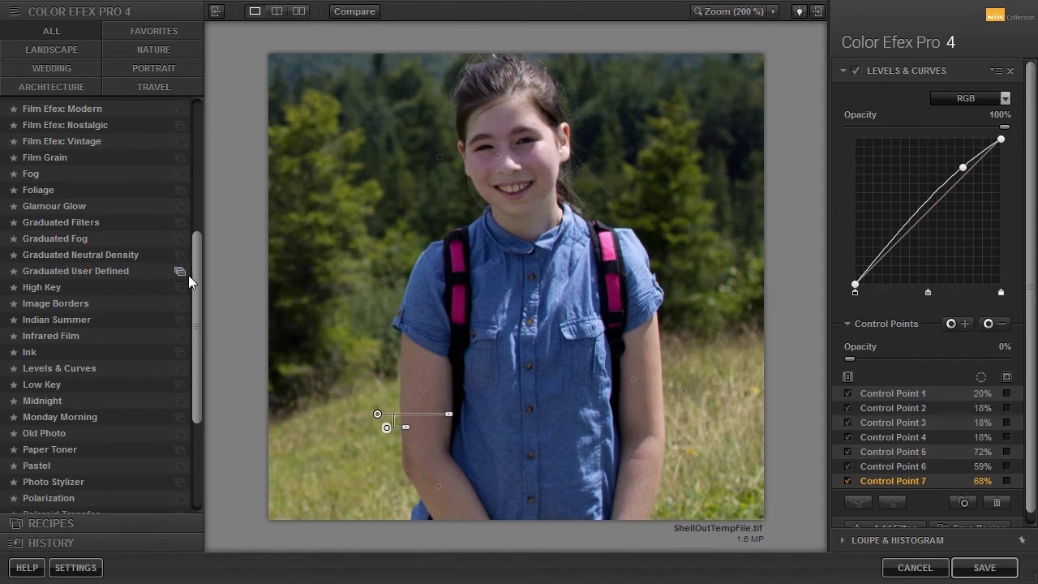
Add Brilliance / Warmth as a second filter below Levels & Curves, and remove it from the stack
left_click_drag(193, 288, 204, 148)
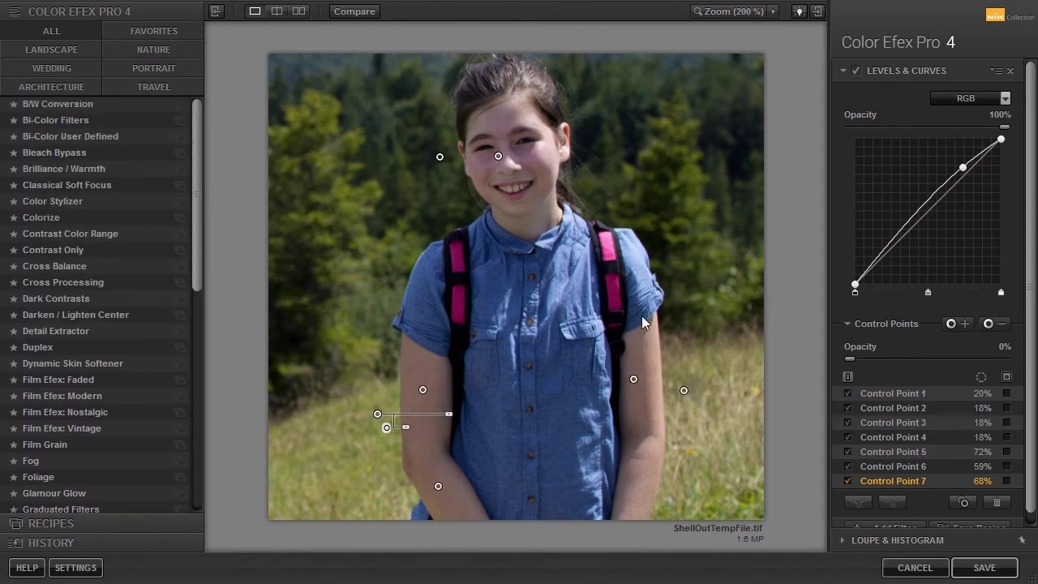
left_click(872, 324)
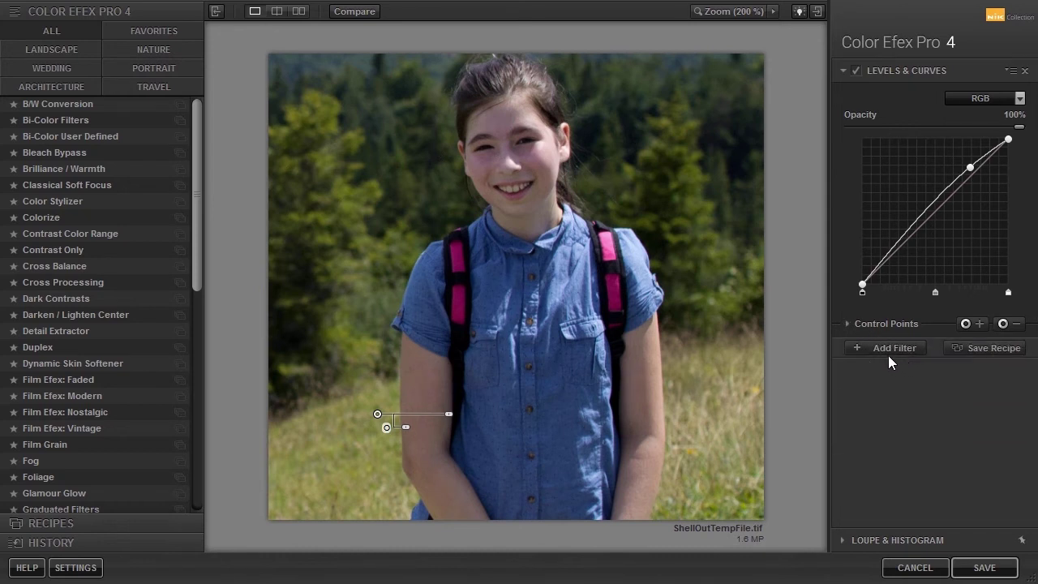
left_click(889, 356)
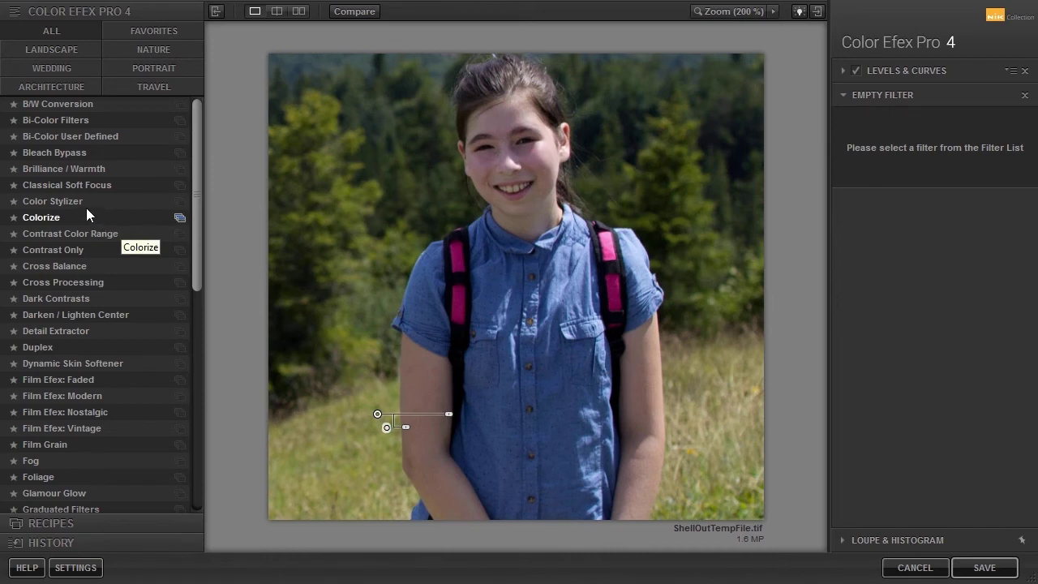
left_click(62, 166)
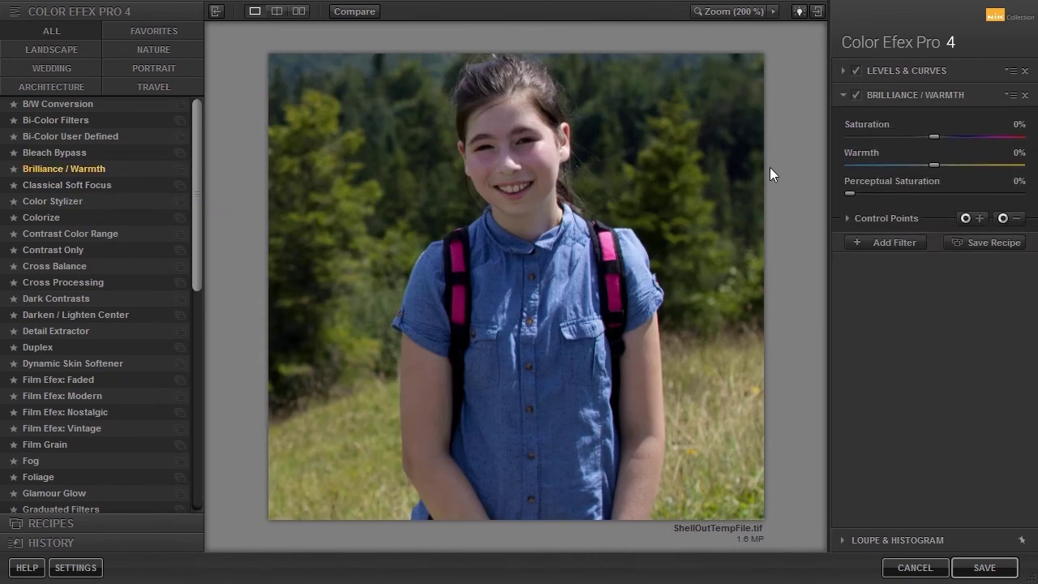
left_click(1025, 95)
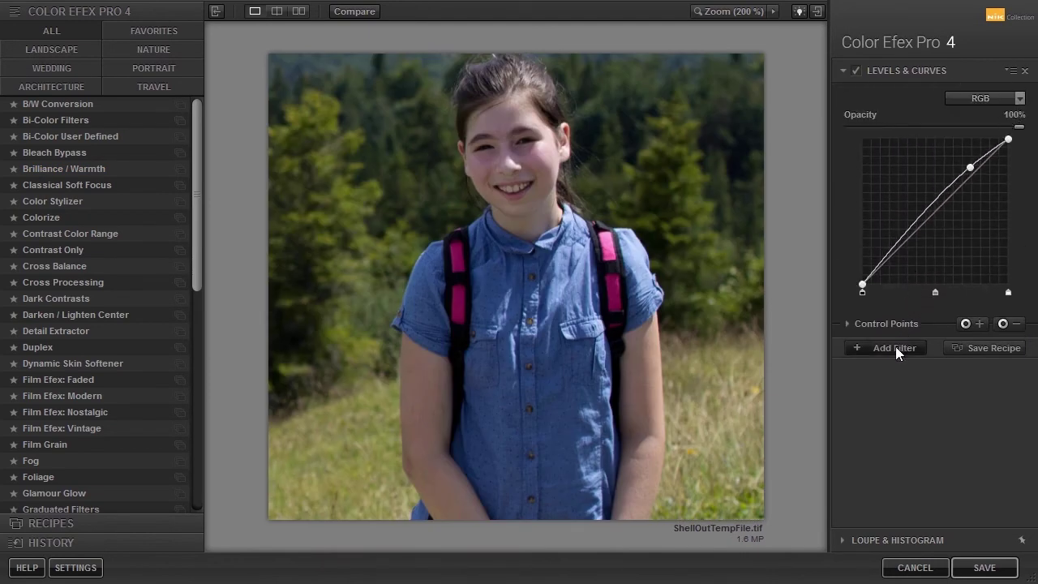
Add the Brilliance / Warmth filter again, remove it, and add it once more
mouse_move(411, 291)
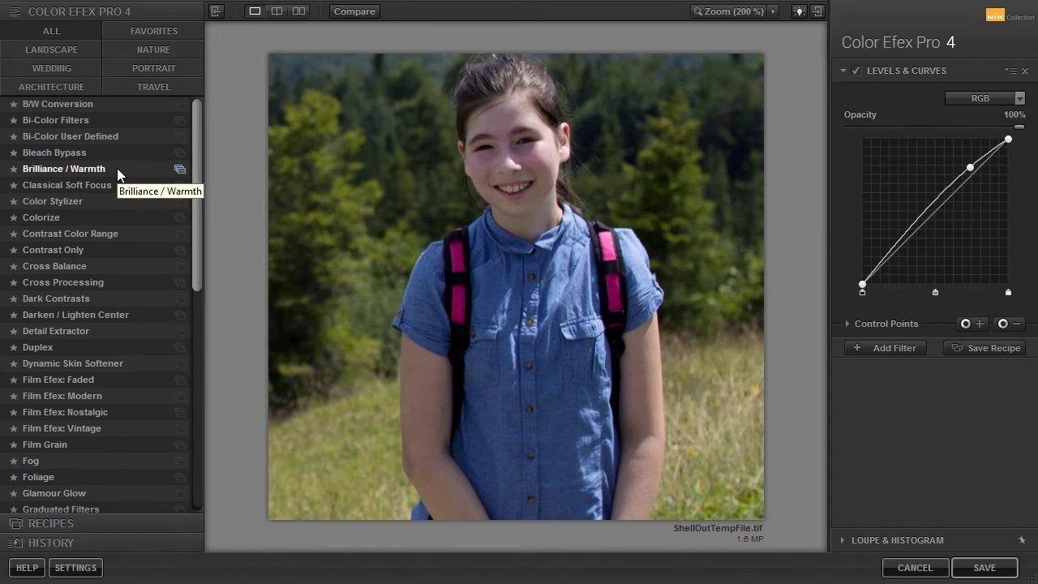
left_click(117, 168)
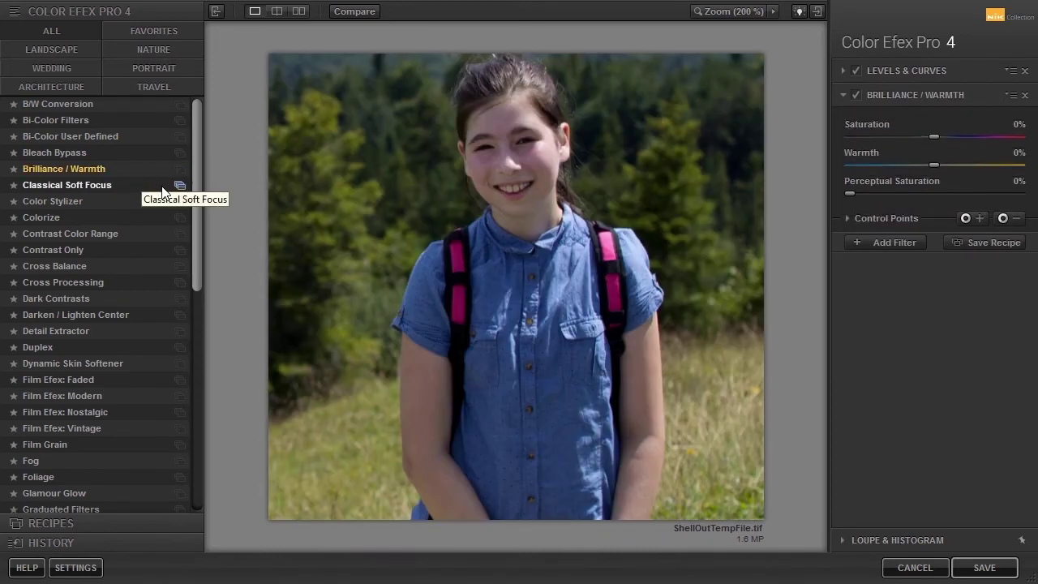
left_click(1024, 94)
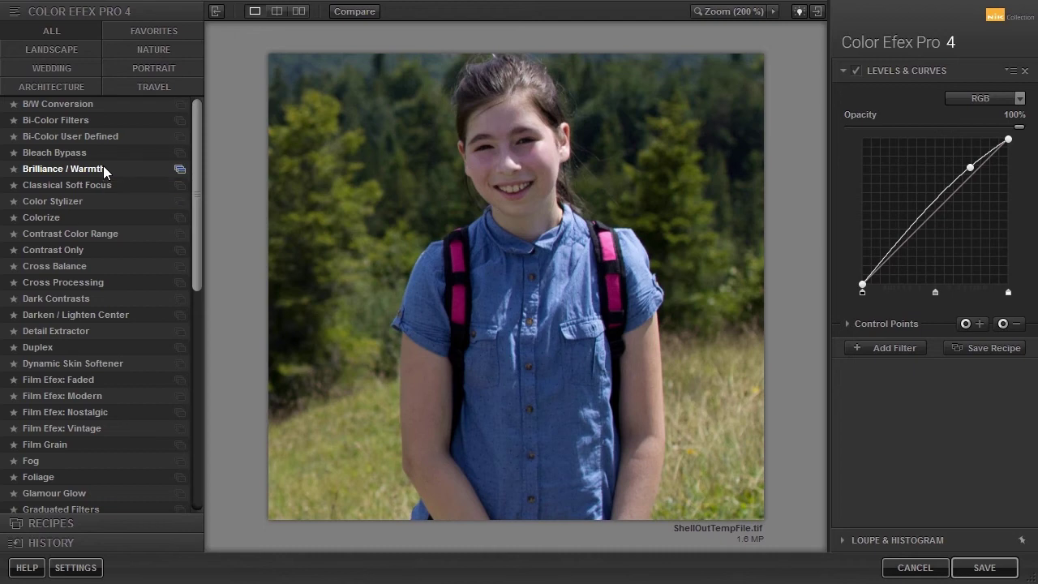
left_click(103, 168)
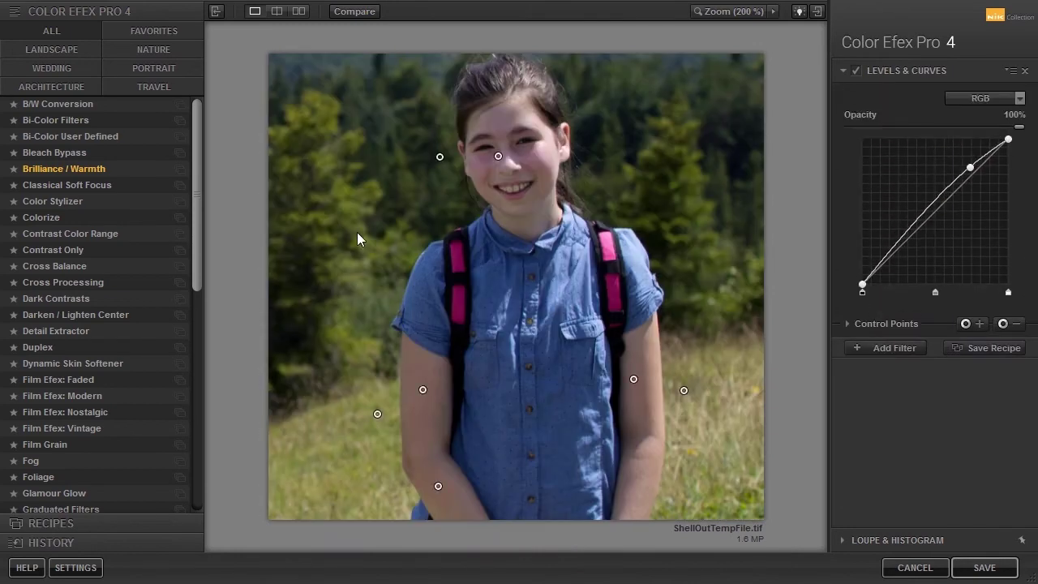
left_click(115, 170)
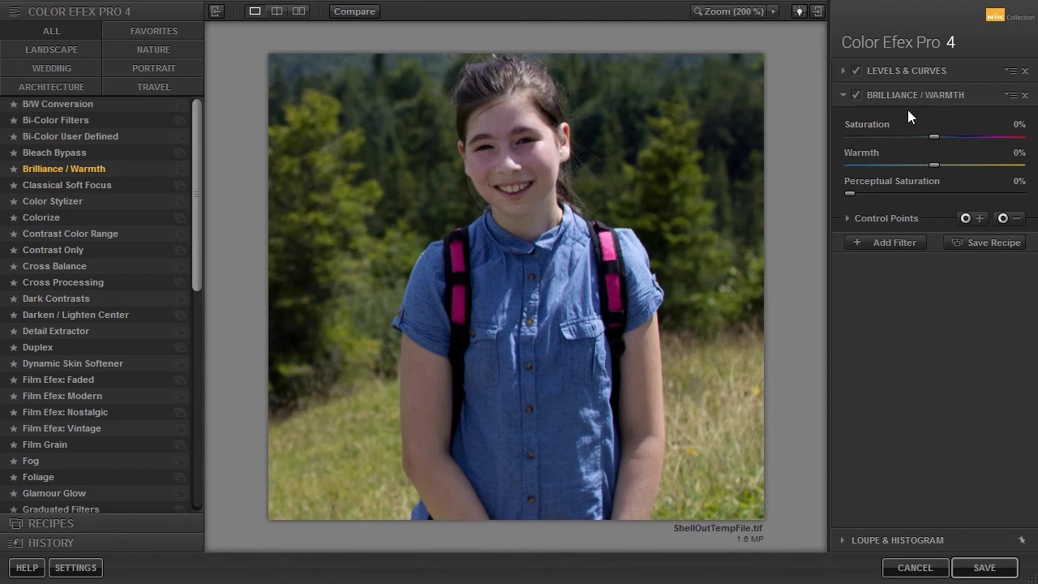
Revert the edit history to the "Brilliance / Warmth removed" state
left_click(69, 543)
left_click_drag(190, 269, 194, 510)
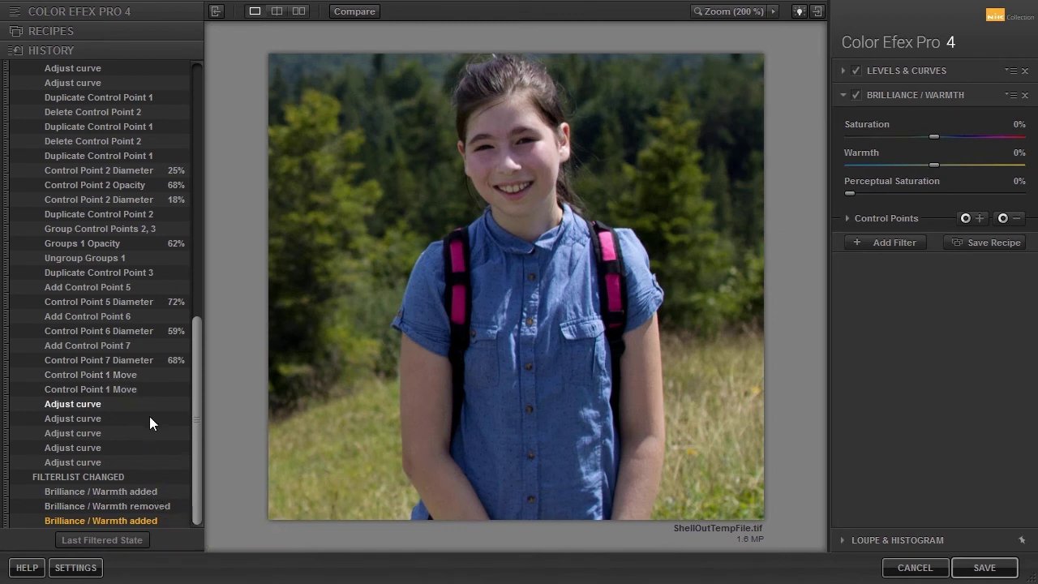
left_click(167, 505)
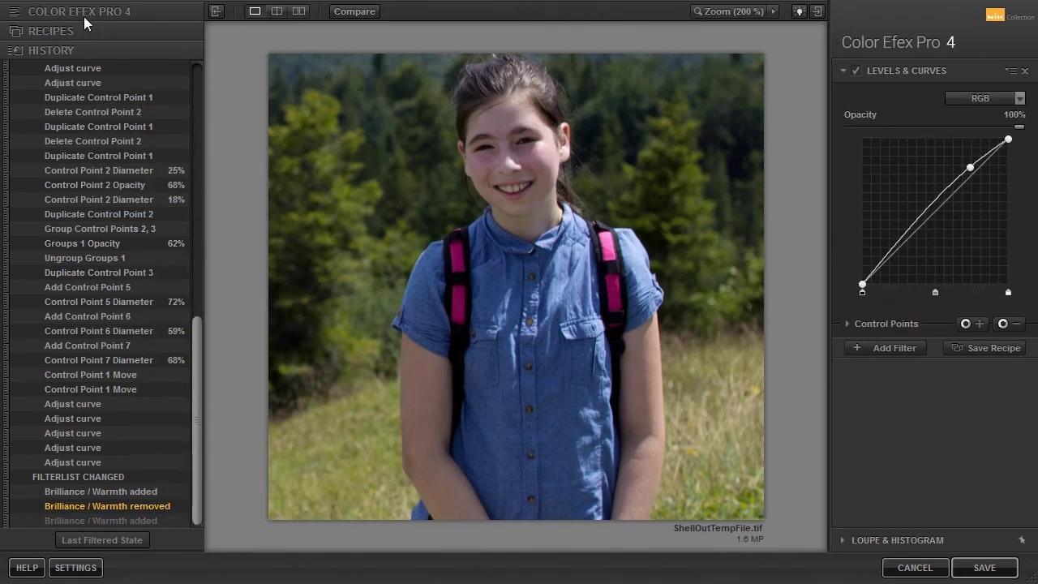
Return to the filter list and add the Brilliance / Warmth filter to the stack with Levels & Curves
left_click(146, 11)
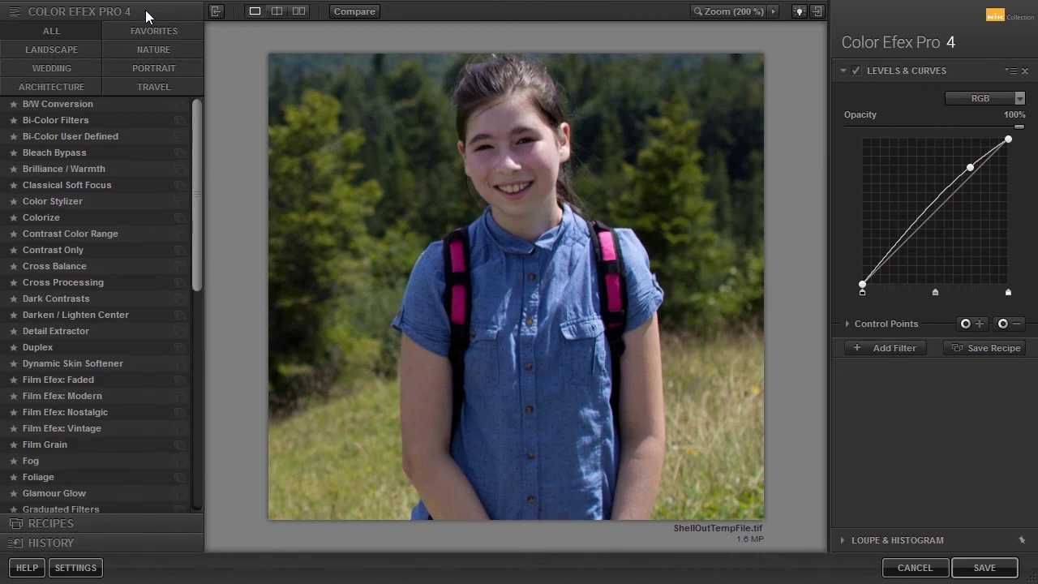
left_click(136, 173)
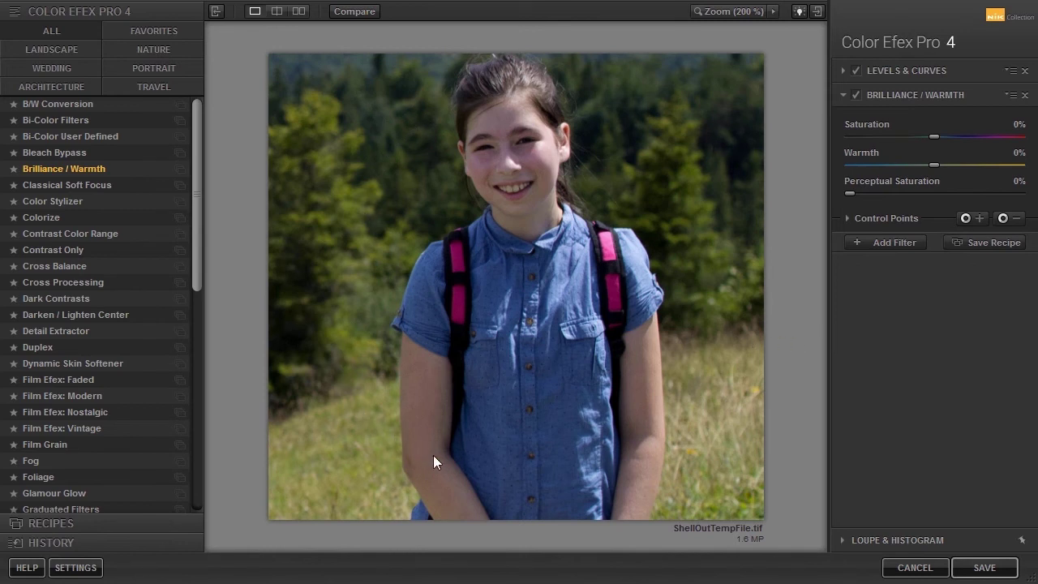
Select all control points of the Levels & Curves filter on the photo and copy them
left_click(922, 70)
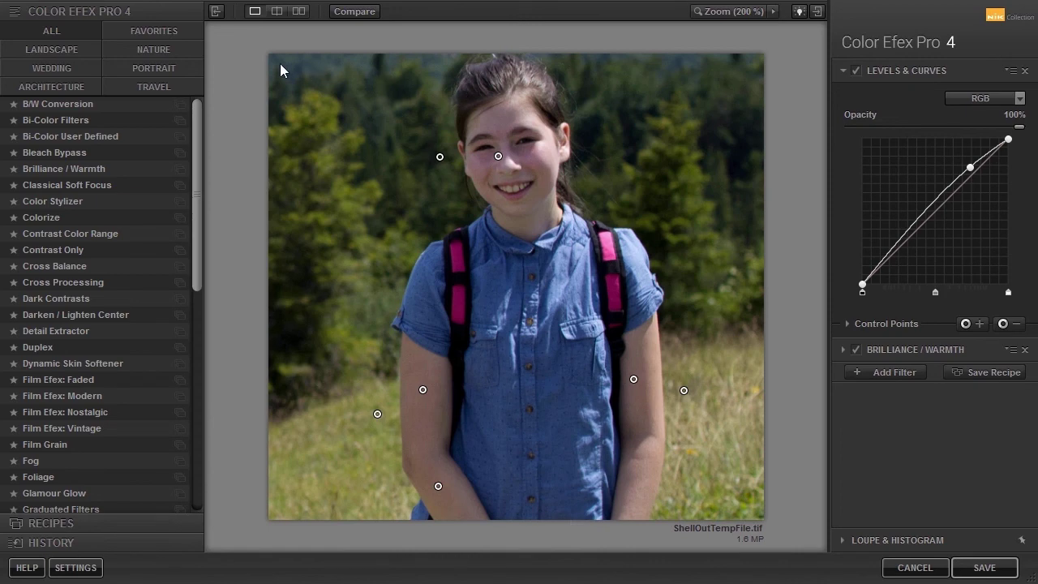
left_click_drag(273, 55, 744, 506)
left_click(735, 276)
key("ctrl+a")
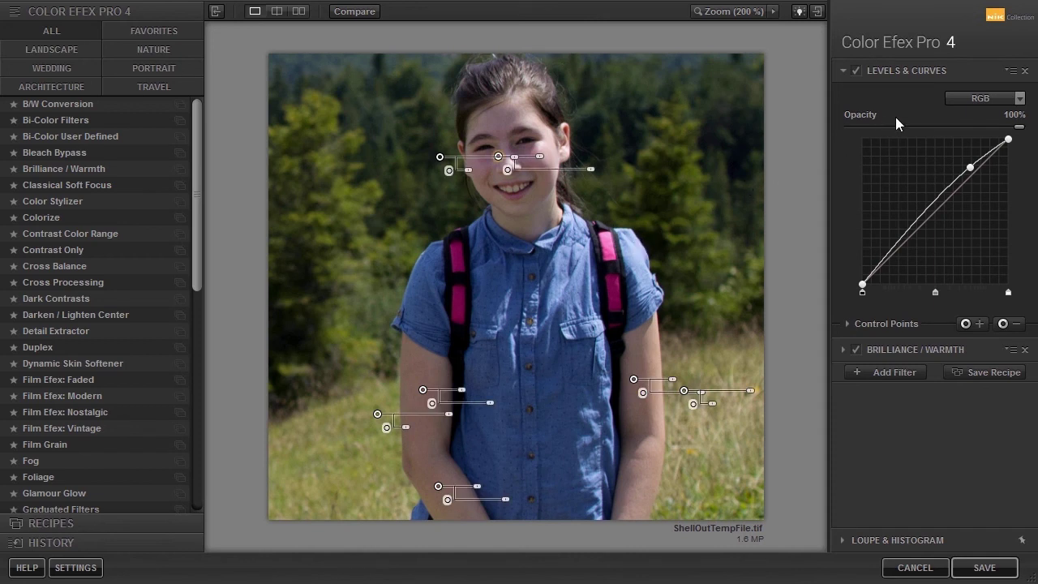
left_click(1012, 71)
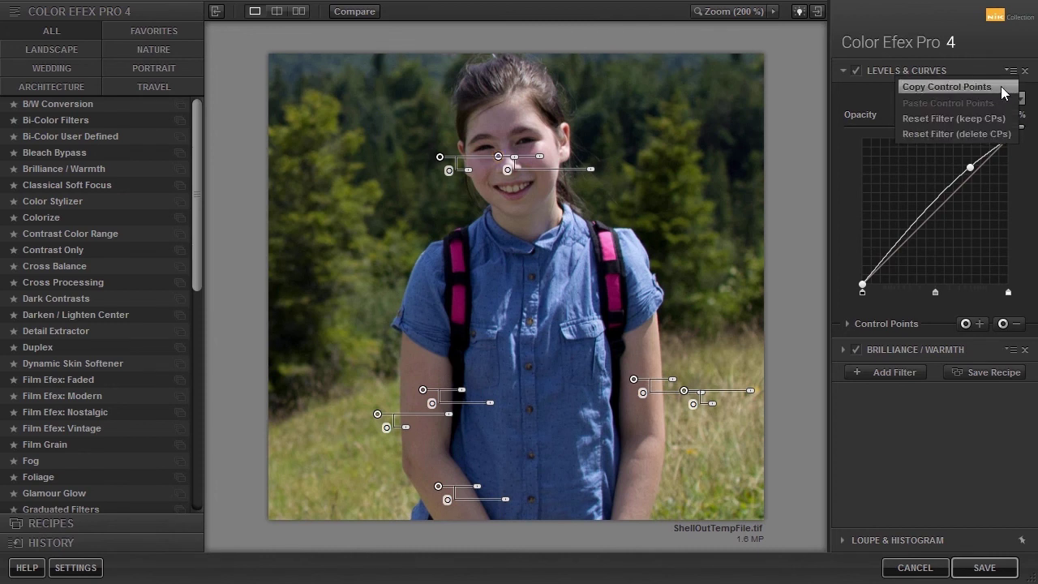
left_click(1002, 88)
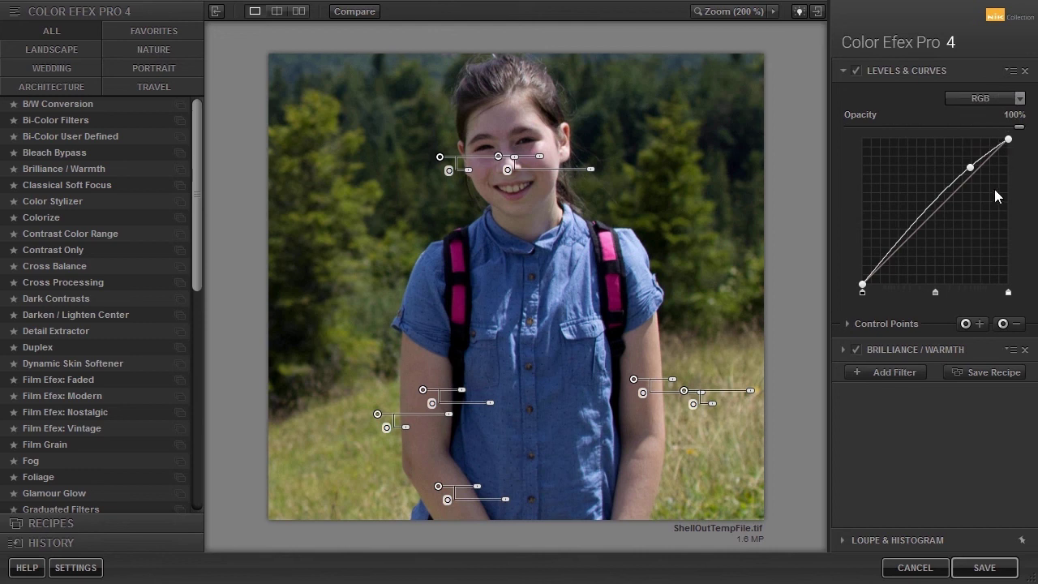
Paste the copied control points into the Brilliance / Warmth filter and expand its settings
left_click(1012, 349)
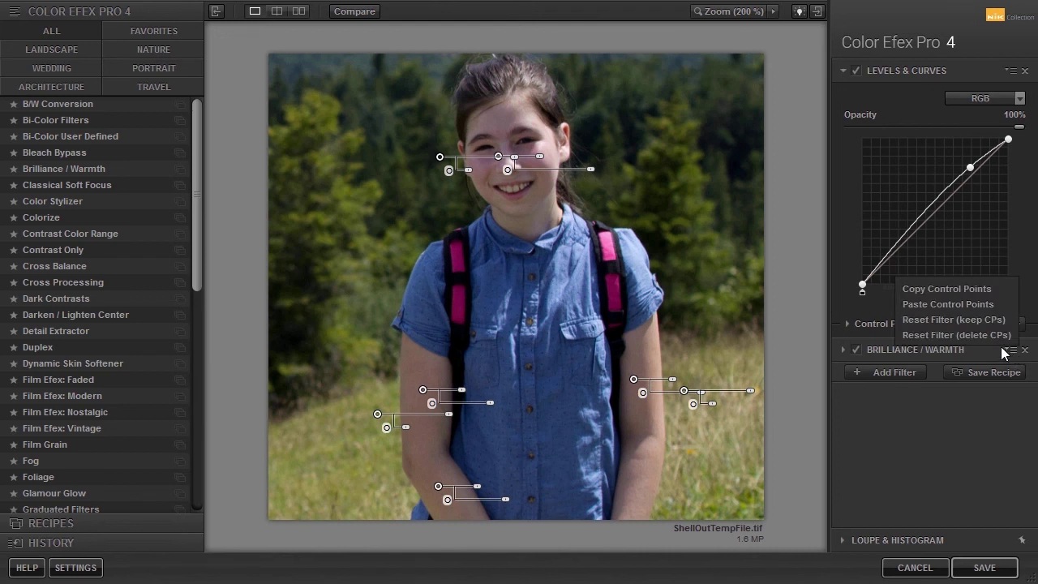
left_click(1005, 302)
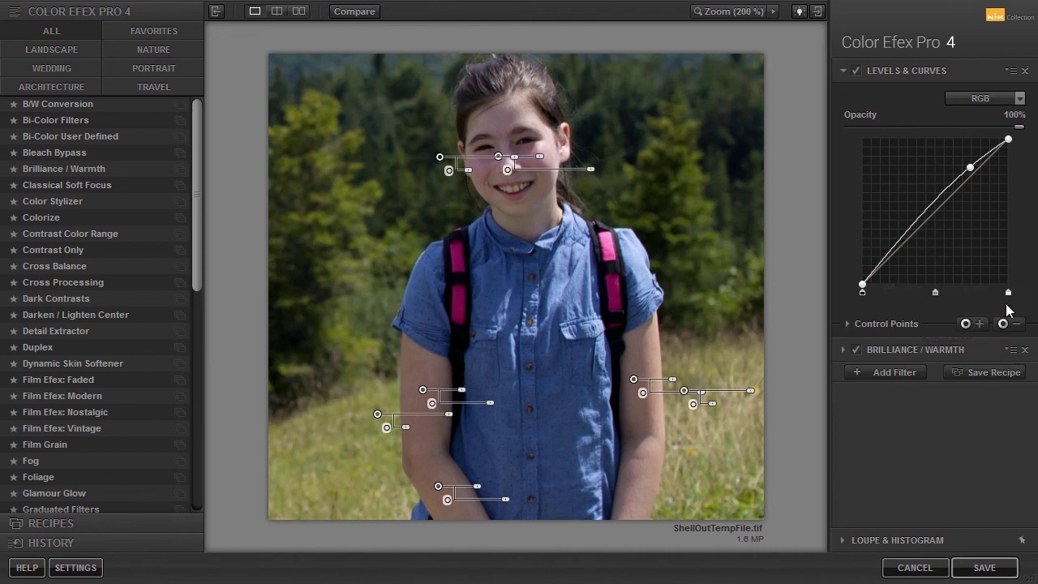
left_click(940, 351)
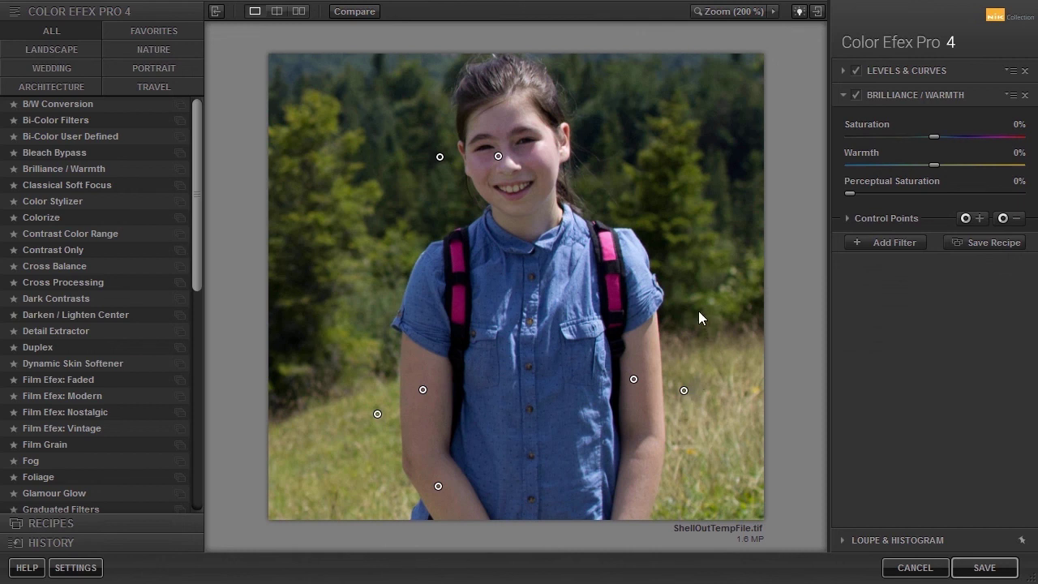
Set the Warmth of the Brilliance / Warmth filter to 52% and expand its control point list, toggling Control Point 1 off and on
left_click_drag(933, 165, 977, 163)
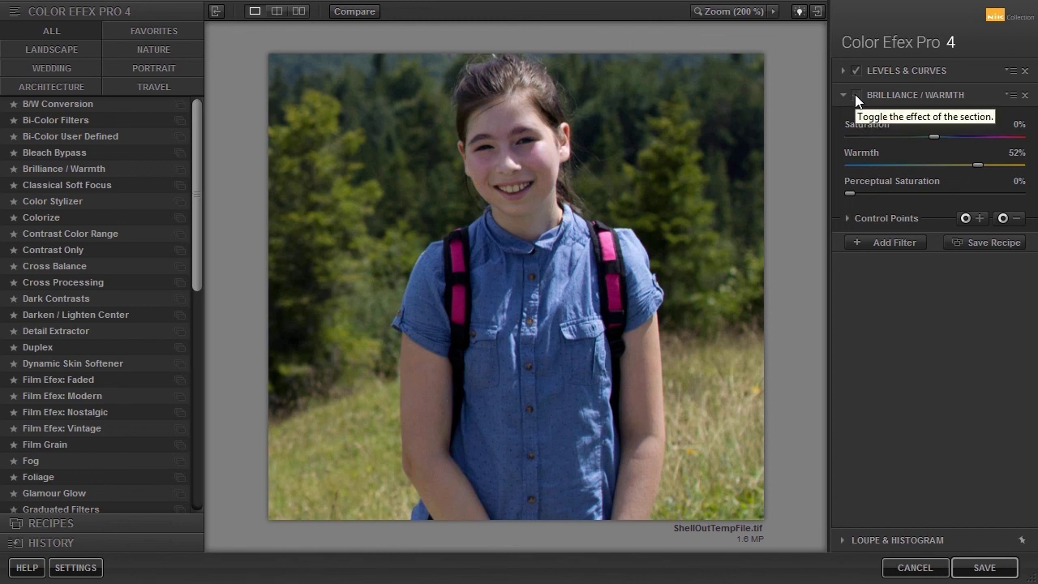
left_click(878, 218)
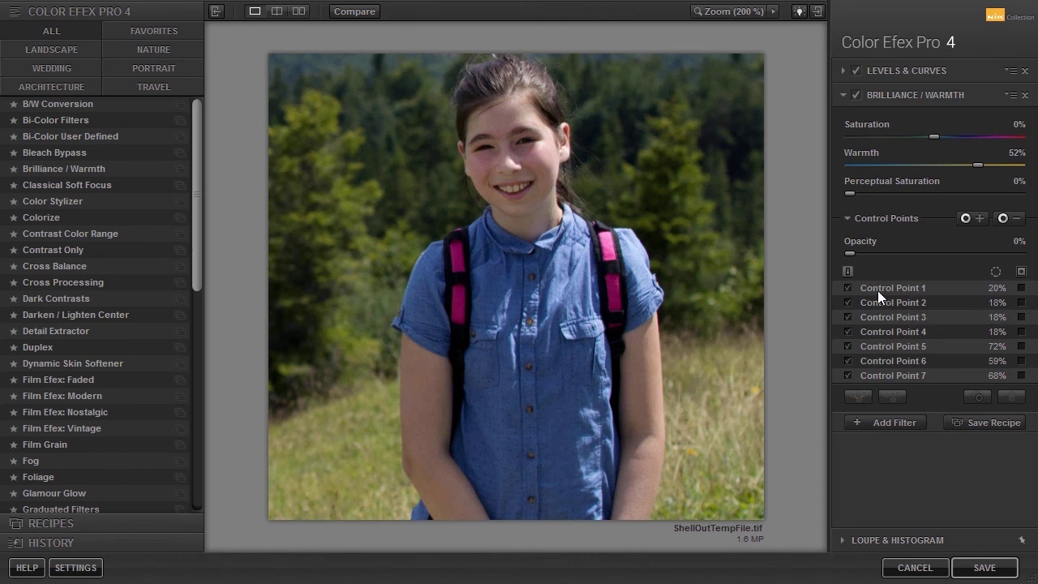
left_click(848, 288)
left_click(848, 288)
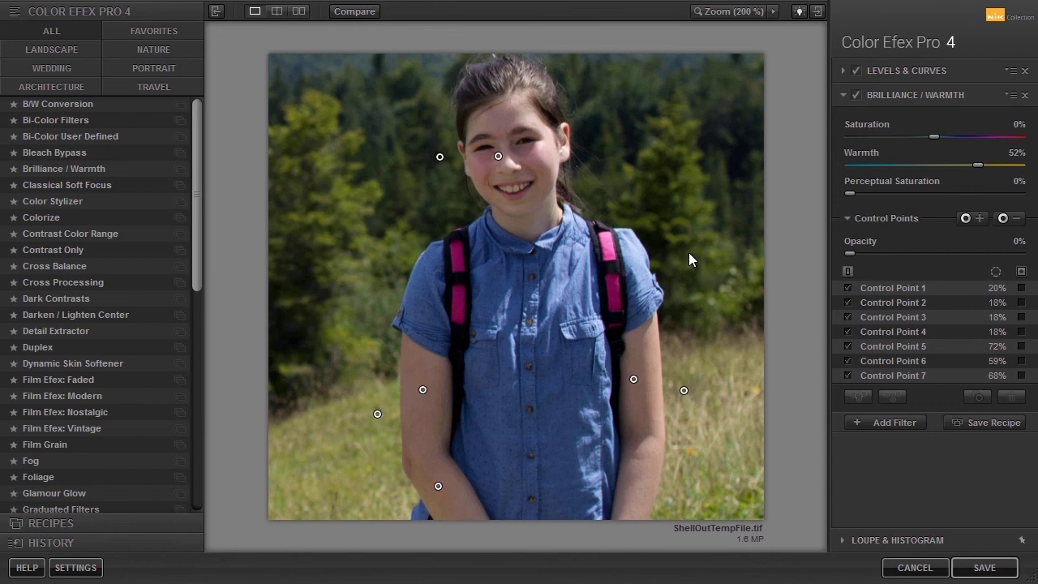
Zoom the photo to 200% and examine the area around the girl's shirt collar and chin
left_click(687, 252)
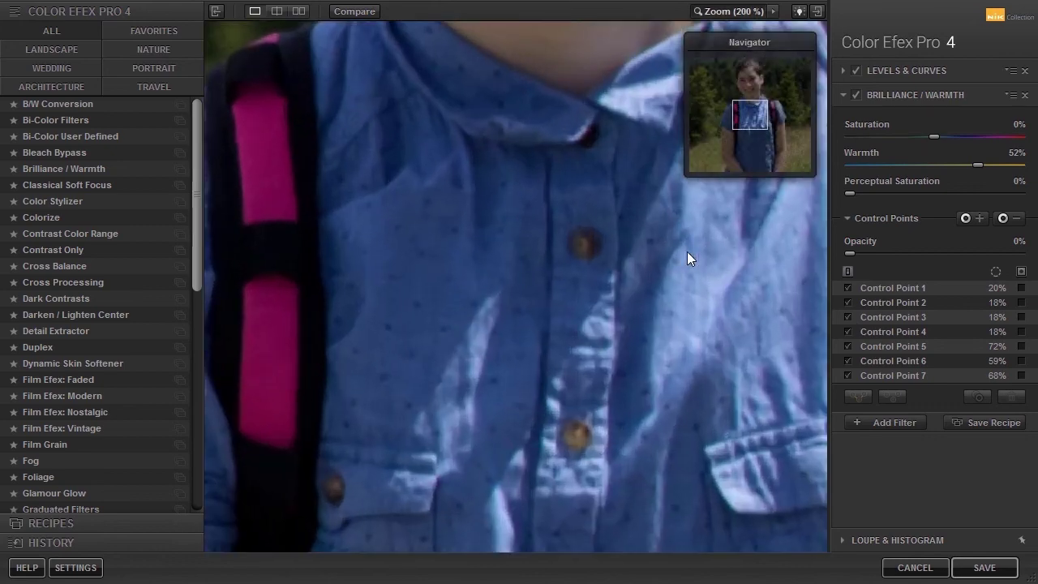
left_click(580, 208)
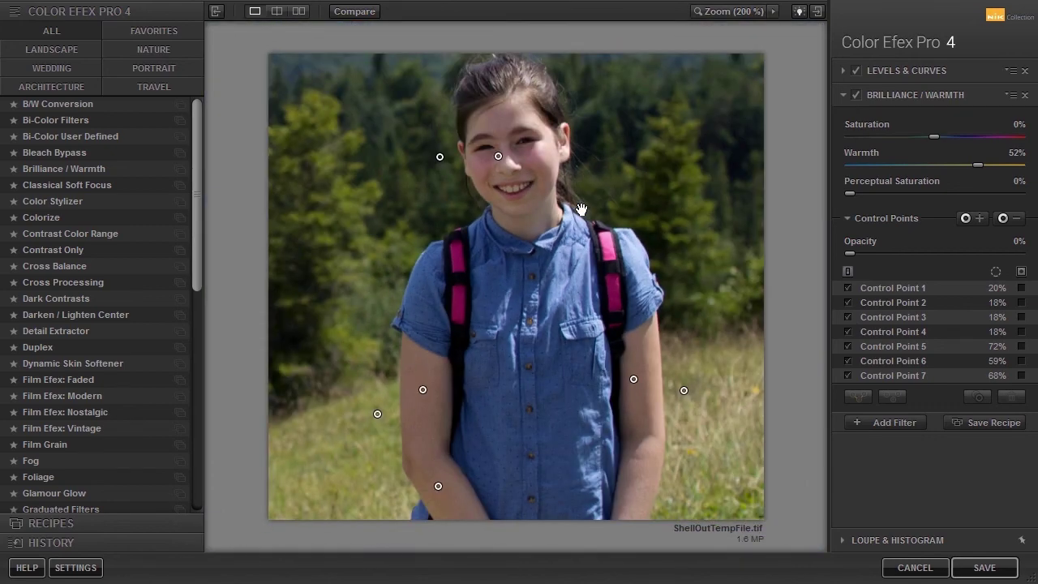
left_click(771, 10)
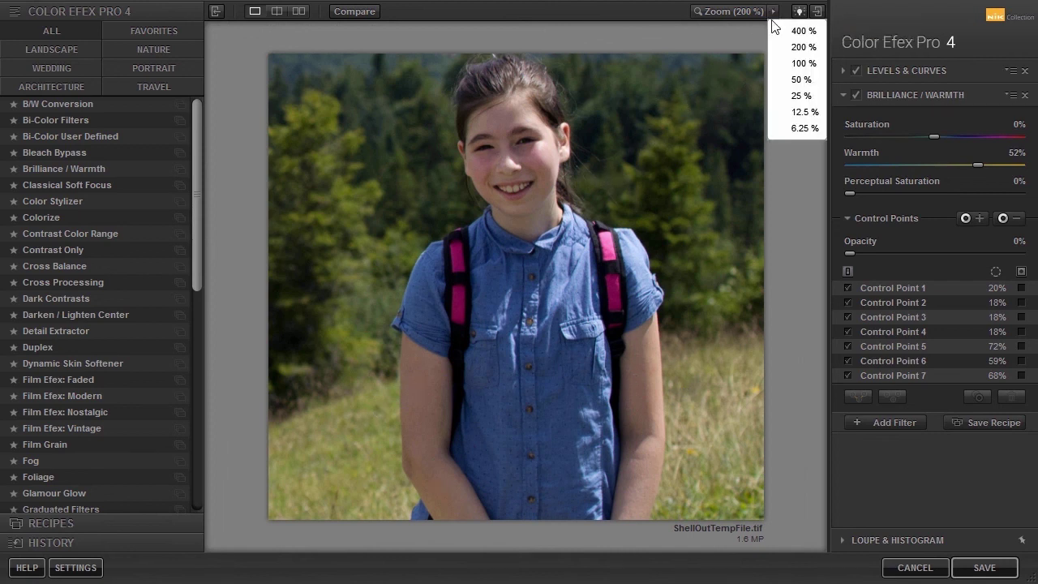
left_click(785, 47)
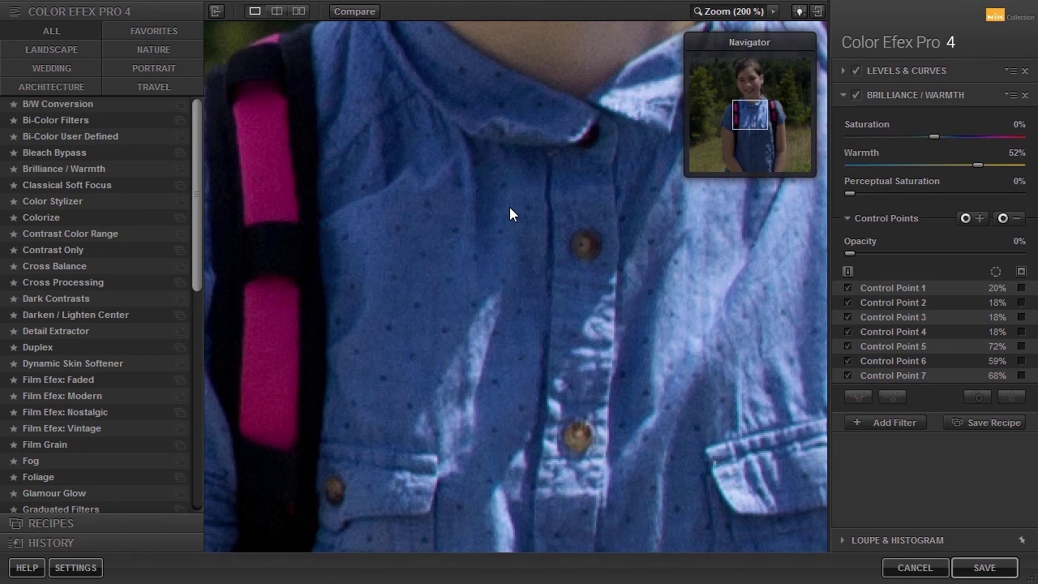
left_click_drag(509, 213, 521, 357)
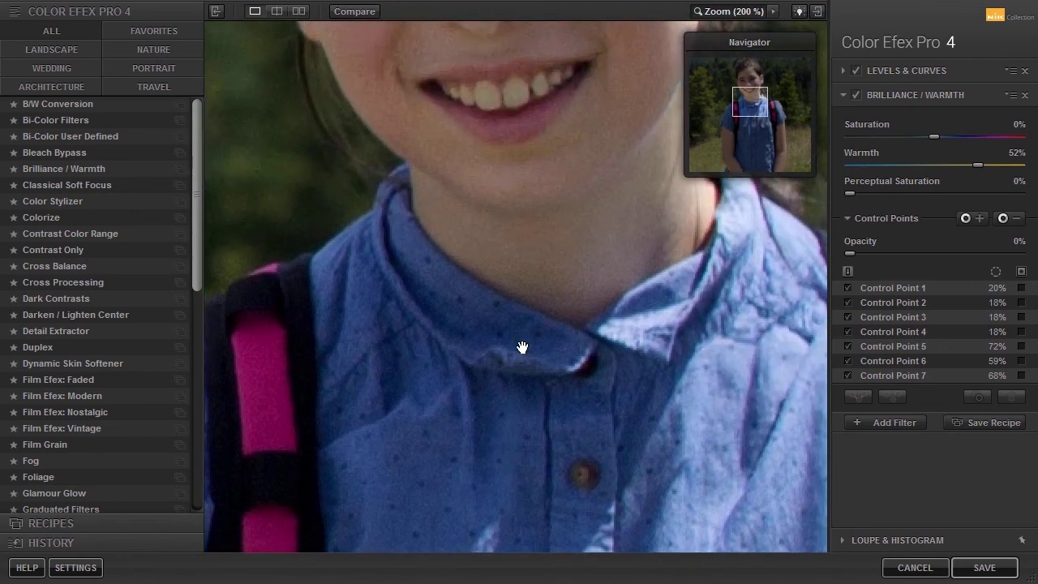